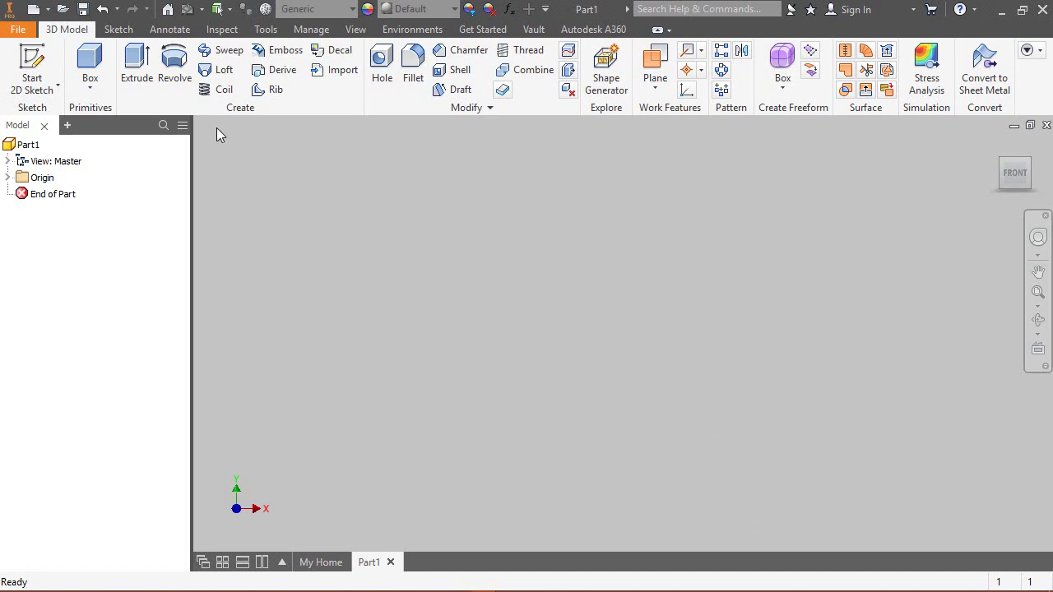
Step: Start a 2D sketch on the front XY origin plane and view it straight on from the front
{"action": "left_click", "coordinate": [32, 68]}
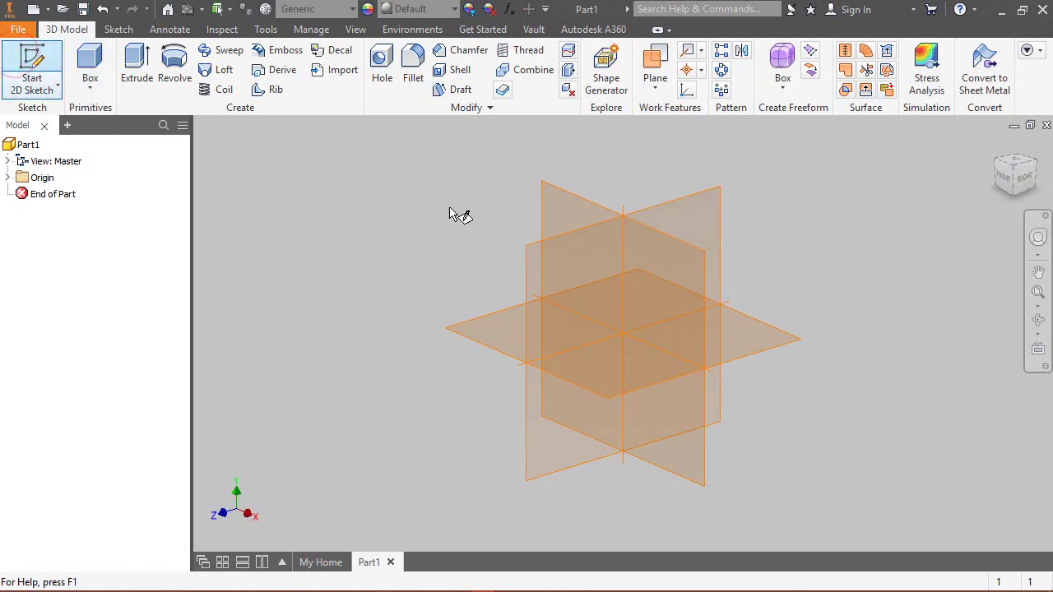
{"action": "left_click", "coordinate": [550, 196]}
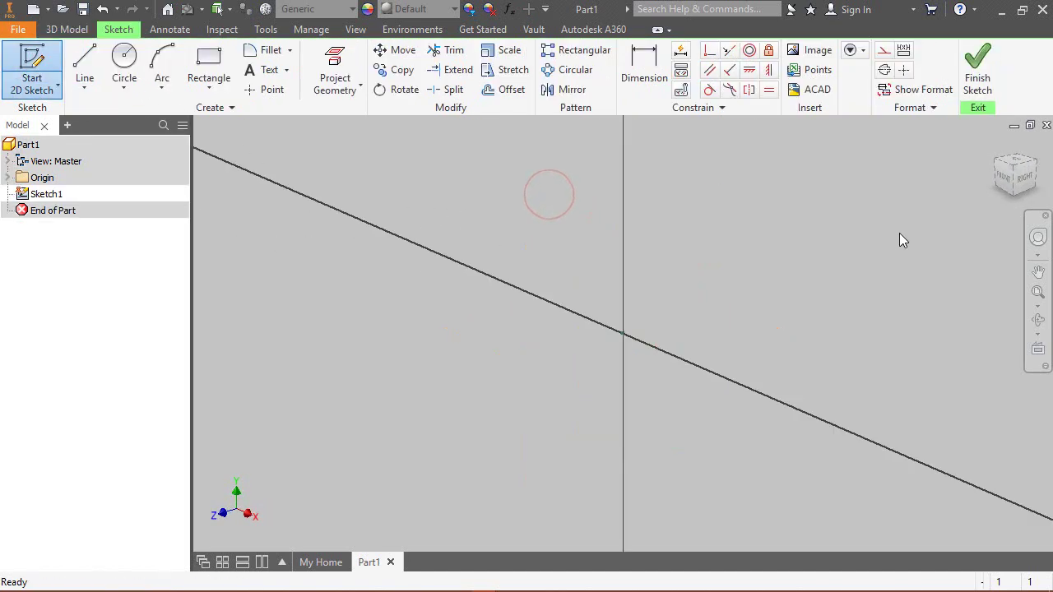
{"action": "left_click", "coordinate": [1004, 177]}
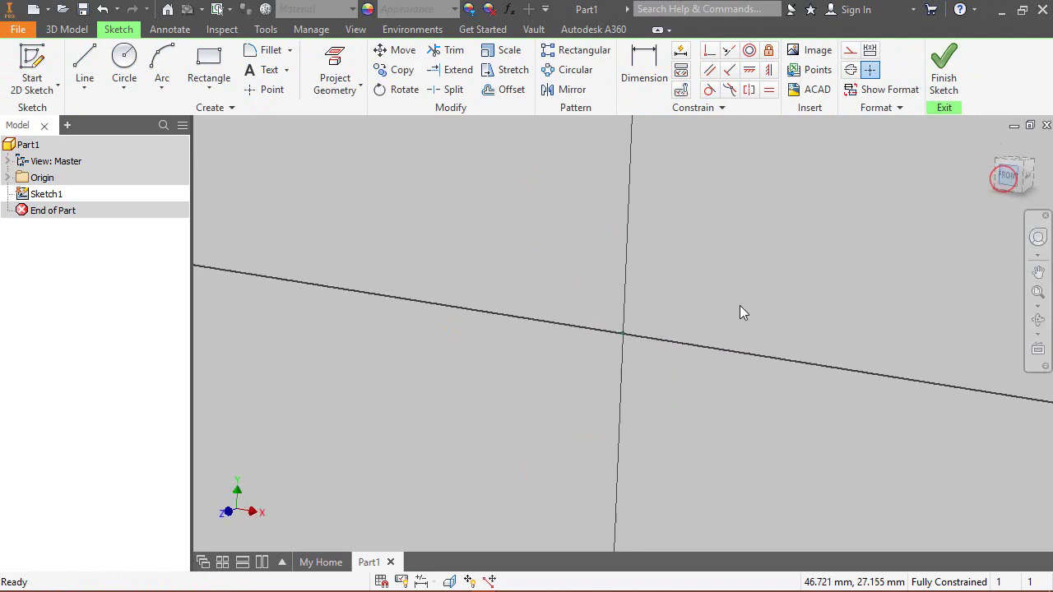
Step: Draw a vertical line 85.55 mm long upward from the origin
{"action": "left_click", "coordinate": [84, 70]}
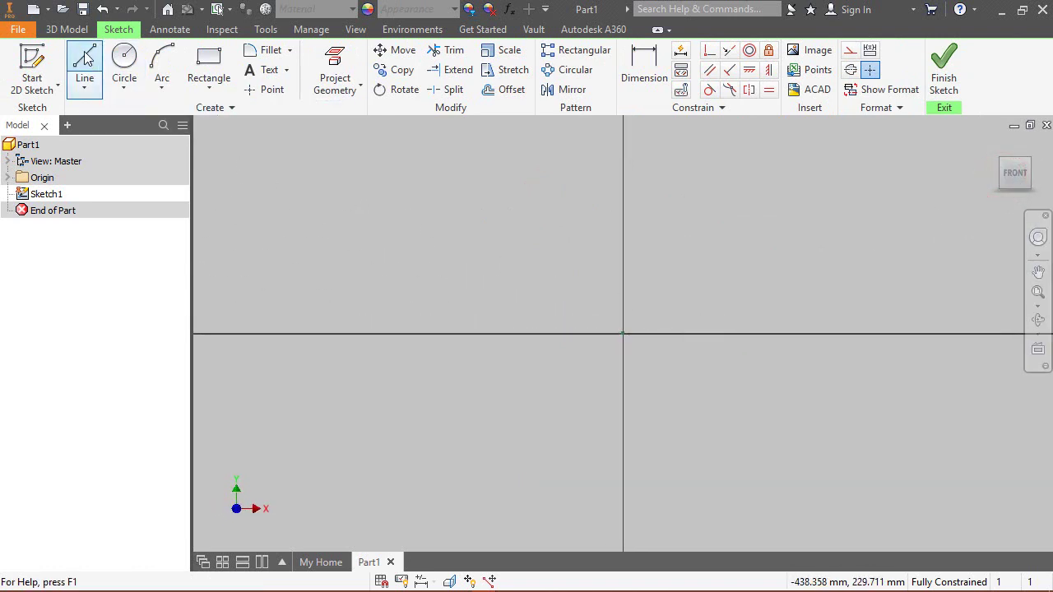
{"action": "left_click", "coordinate": [622, 333]}
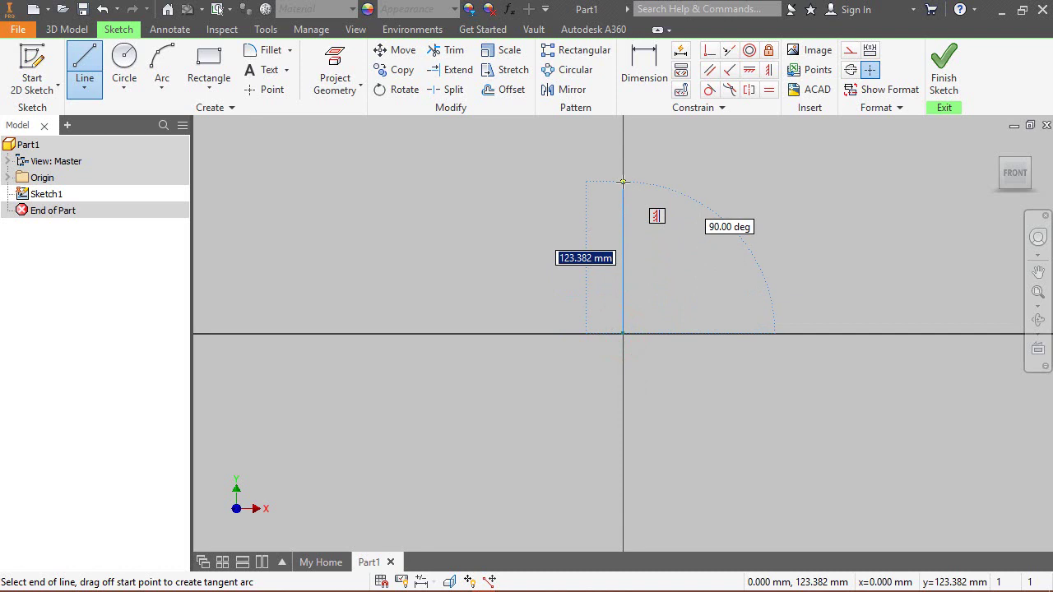
{"action": "type", "text": "85.55"}
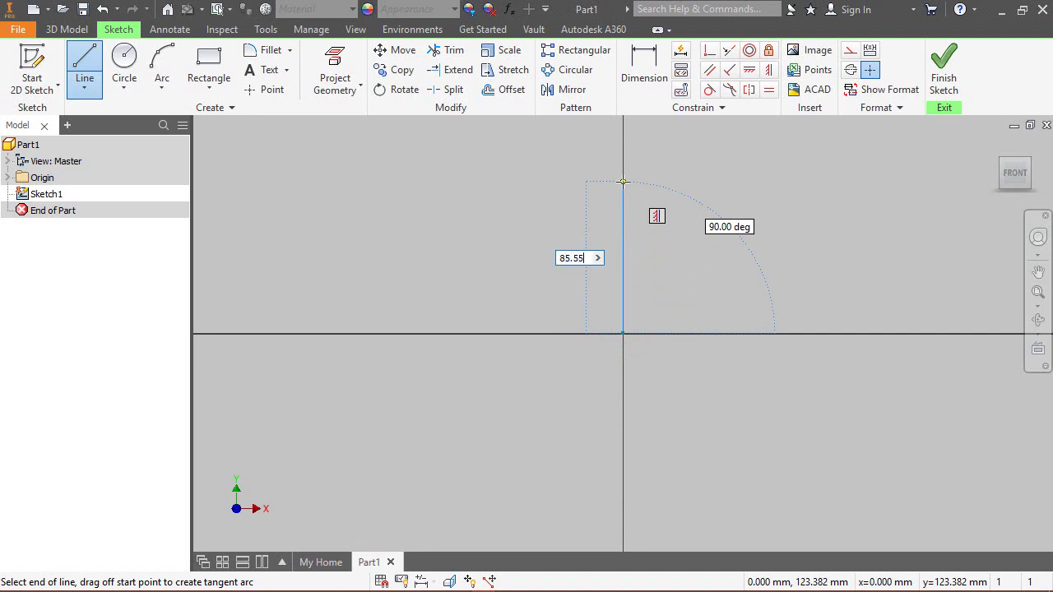
{"action": "key", "text": "Return"}
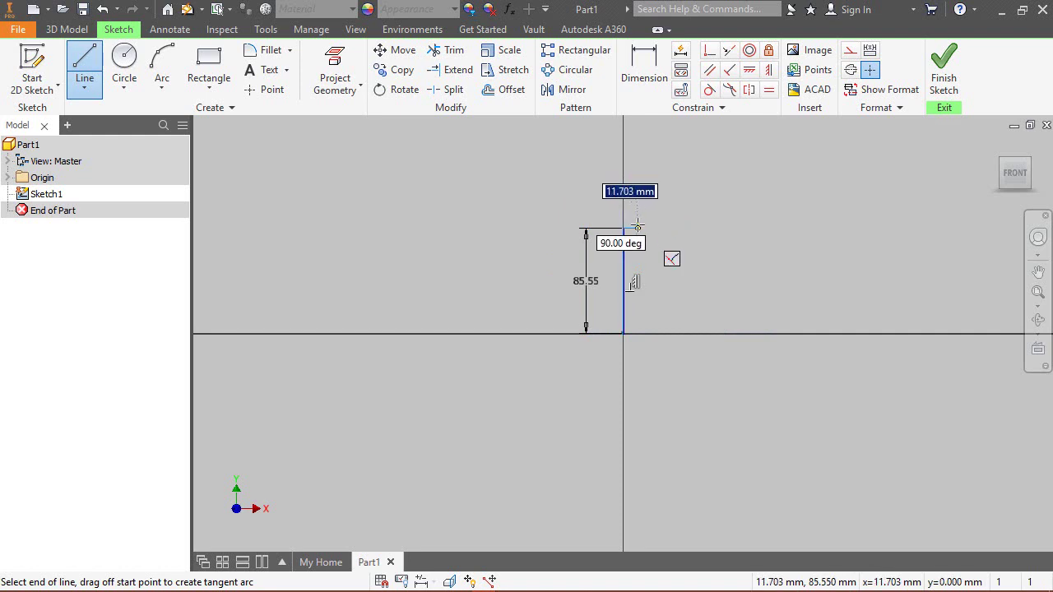
Step: Continue the profile with a horizontal top line about 11.7 mm long to the right and a vertical line down from its end, stopping above the horizontal axis
{"action": "left_click", "coordinate": [637, 228]}
{"action": "scroll", "coordinate": [641, 236], "scroll_direction": "up", "scroll_amount": 3}
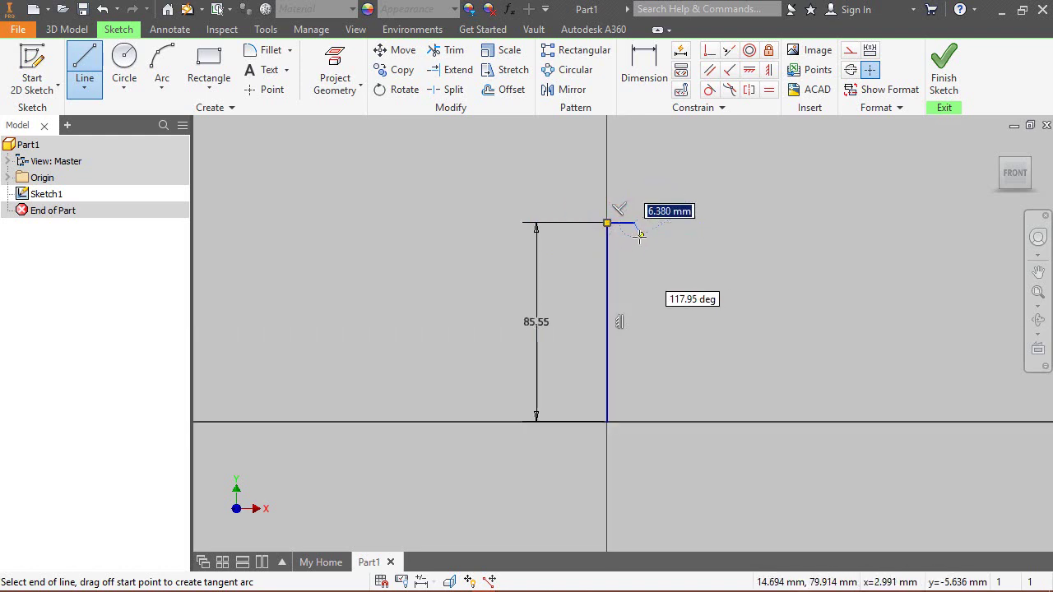
{"action": "left_click", "coordinate": [633, 368]}
Step: End the line chain and dimension the short top horizontal line to 3.18 mm
{"action": "right_click", "coordinate": [693, 333]}
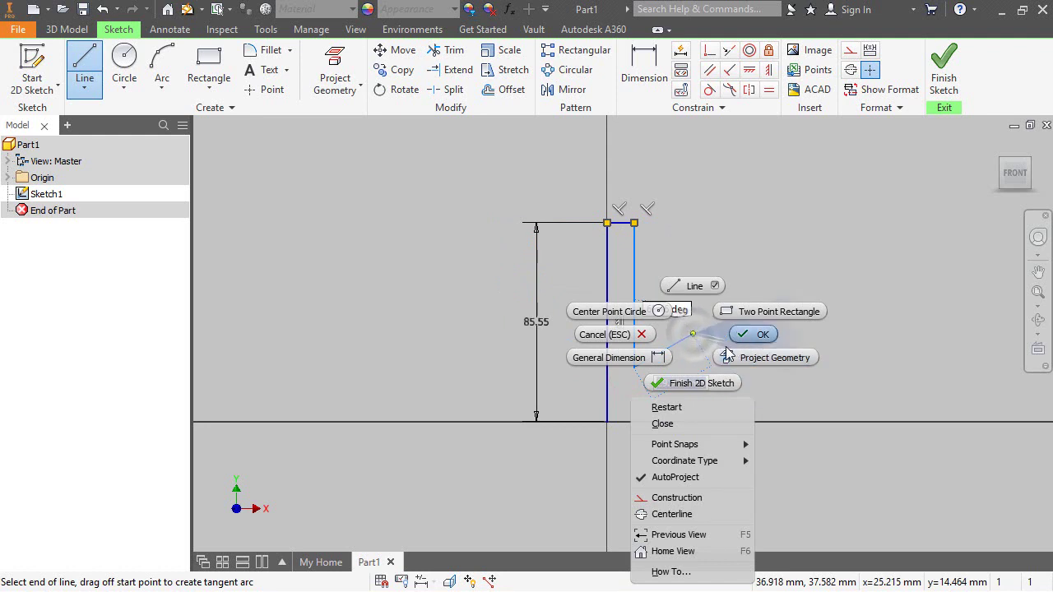
{"action": "left_click", "coordinate": [652, 360]}
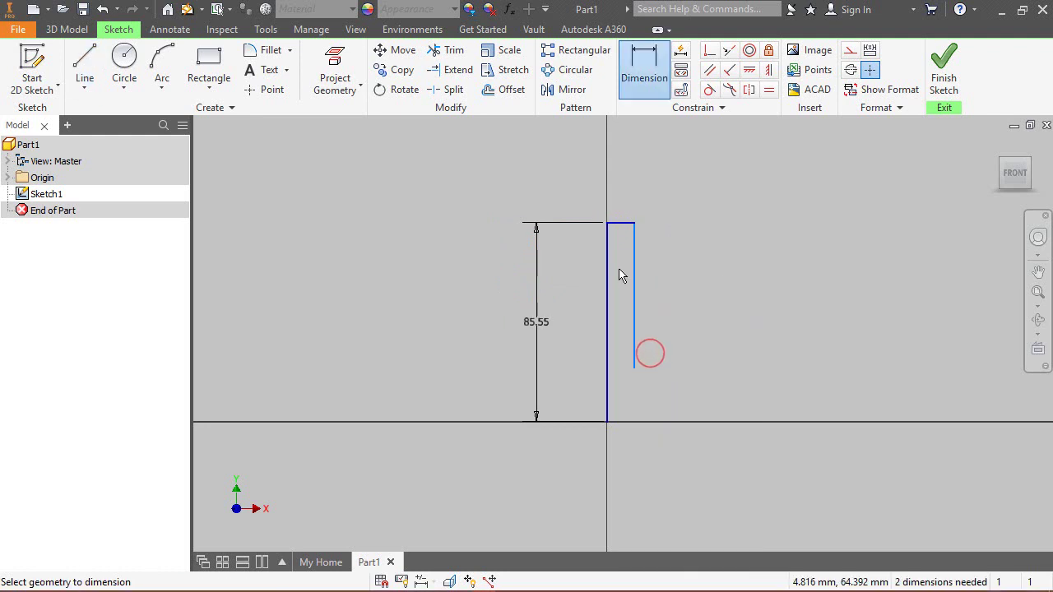
{"action": "left_click", "coordinate": [617, 224]}
{"action": "left_click", "coordinate": [619, 204]}
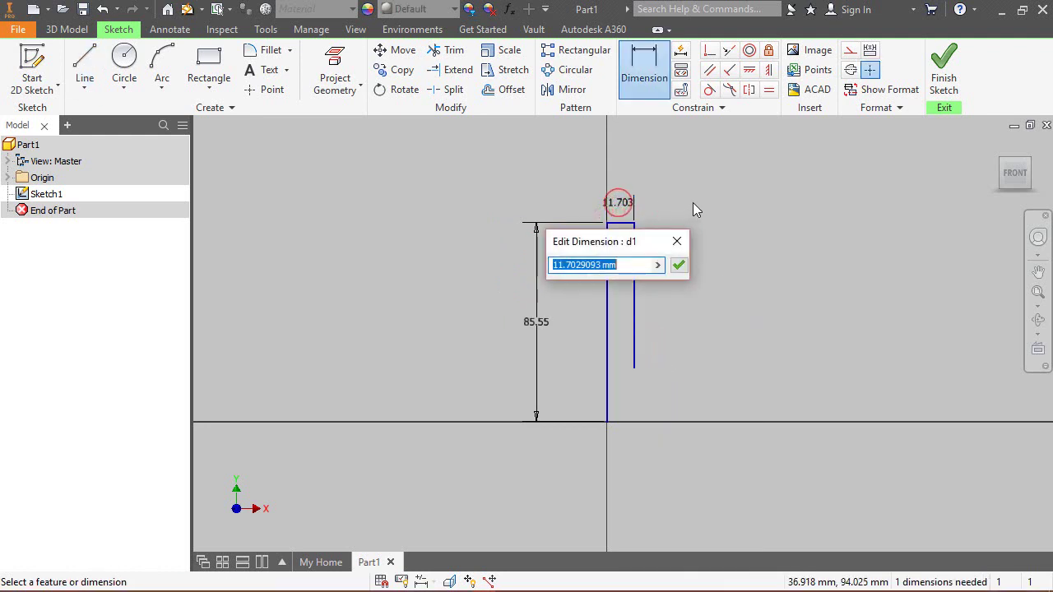
{"action": "type", "text": "3."}
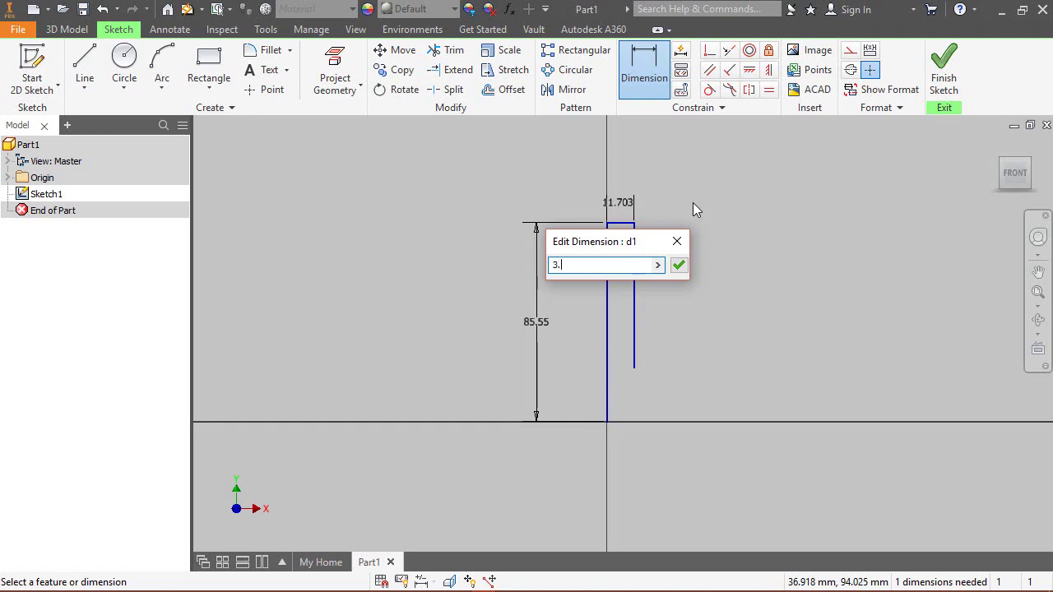
{"action": "type", "text": "18"}
{"action": "key", "text": "Return"}
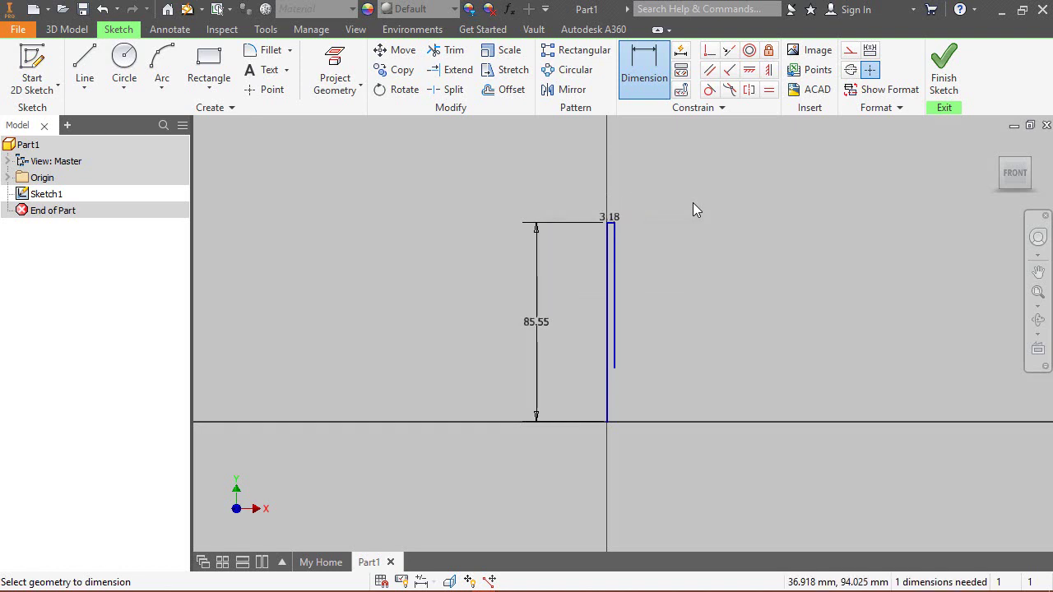
Step: Draw a horizontal base line 26.67 mm long to the right from the origin
{"action": "scroll", "coordinate": [658, 373], "scroll_direction": "up", "scroll_amount": 3}
{"action": "scroll", "coordinate": [625, 395], "scroll_direction": "down", "scroll_amount": 2}
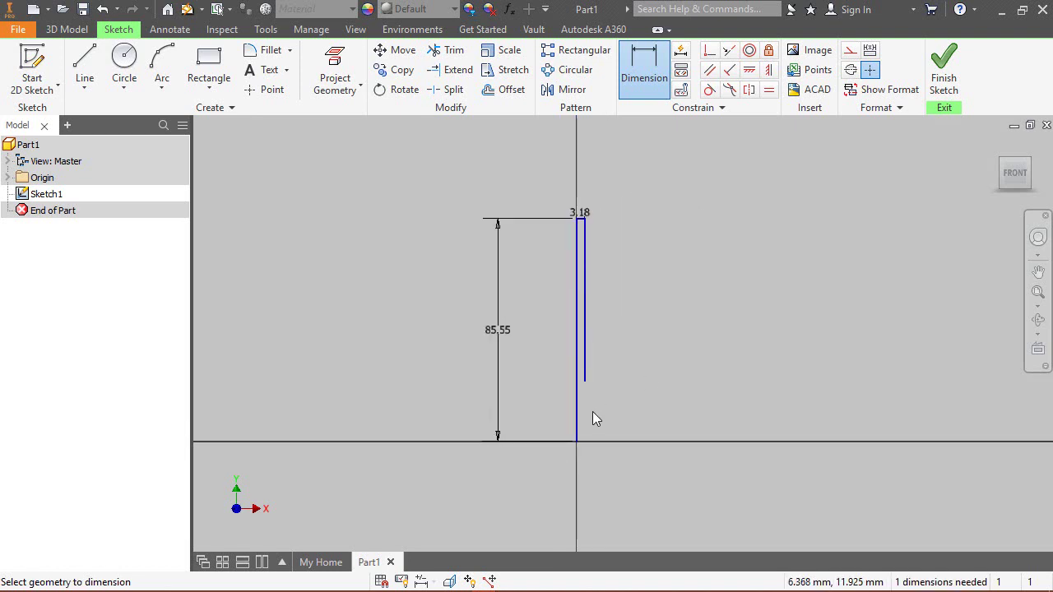
{"action": "right_click", "coordinate": [670, 329]}
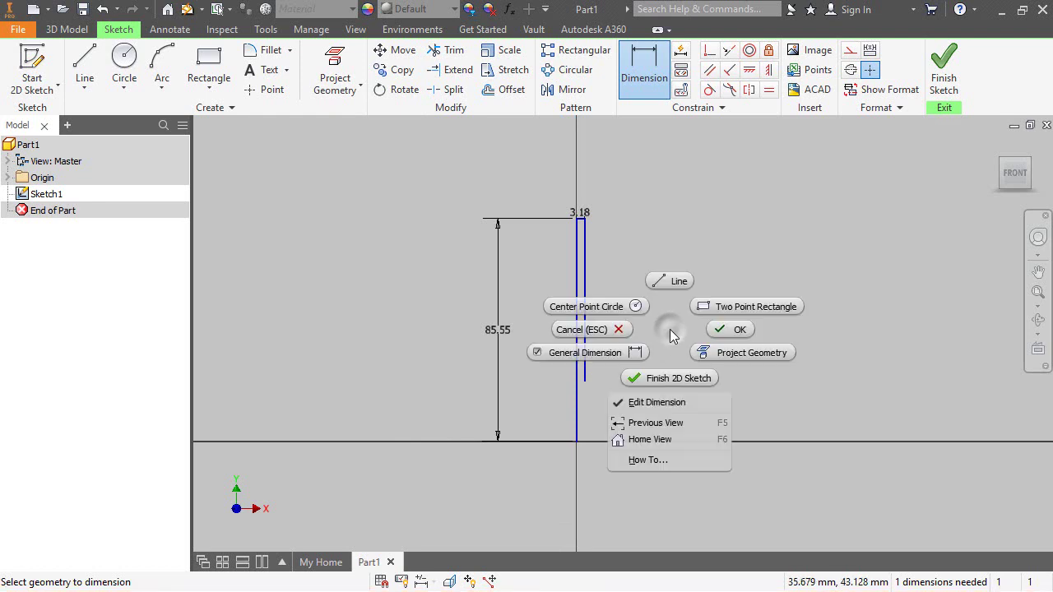
{"action": "left_click", "coordinate": [673, 282]}
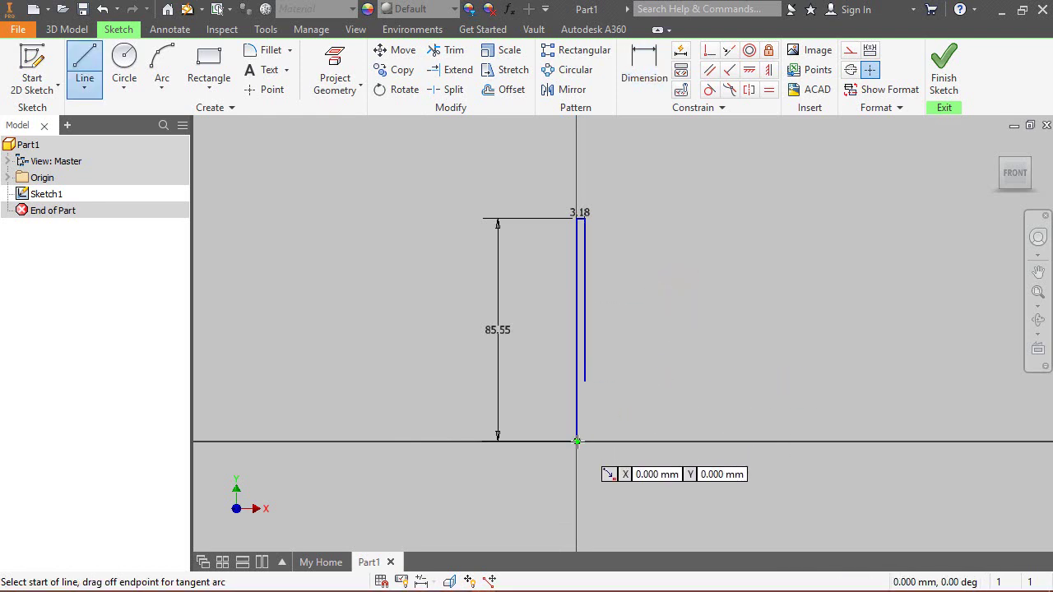
{"action": "left_click", "coordinate": [578, 442]}
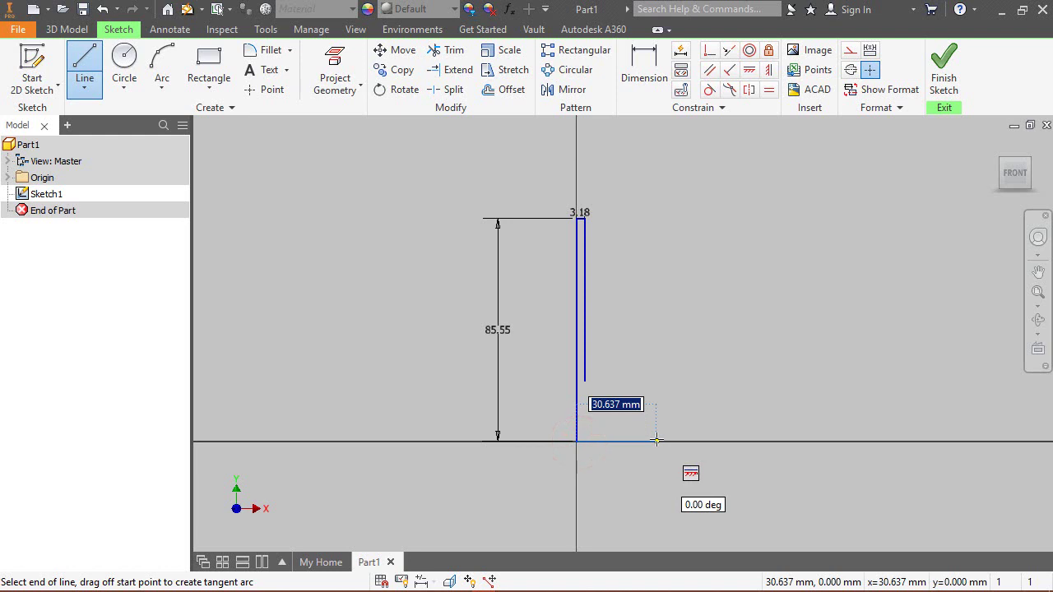
{"action": "type", "text": "26.67"}
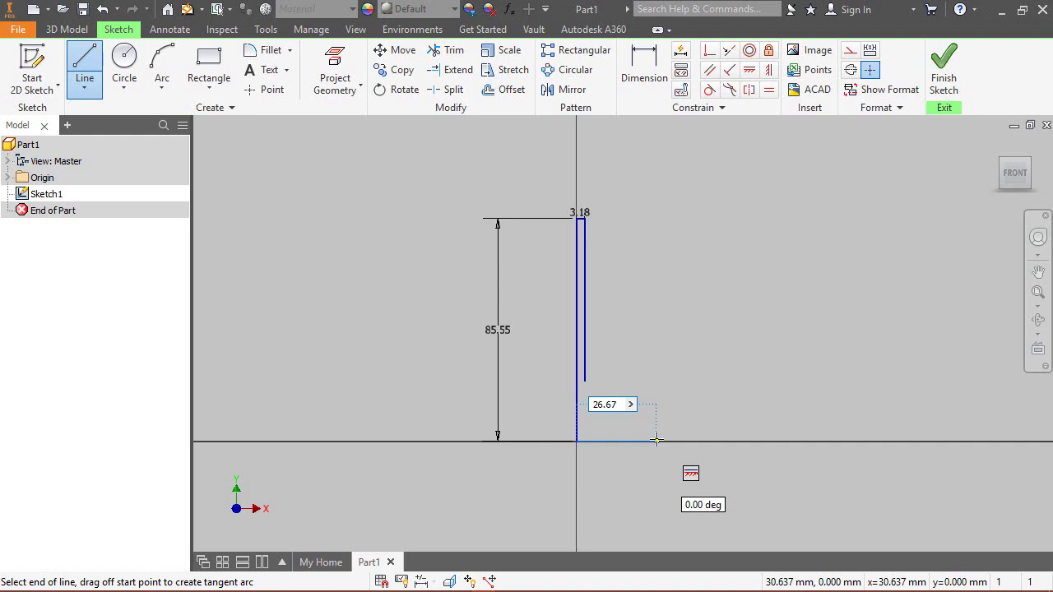
{"action": "key", "text": "Return"}
Step: Continue from the base line's outer end with a vertical line about 2.2 mm up and a short line sloping up and inward at about 44°
{"action": "scroll", "coordinate": [658, 442], "scroll_direction": "down", "scroll_amount": 3}
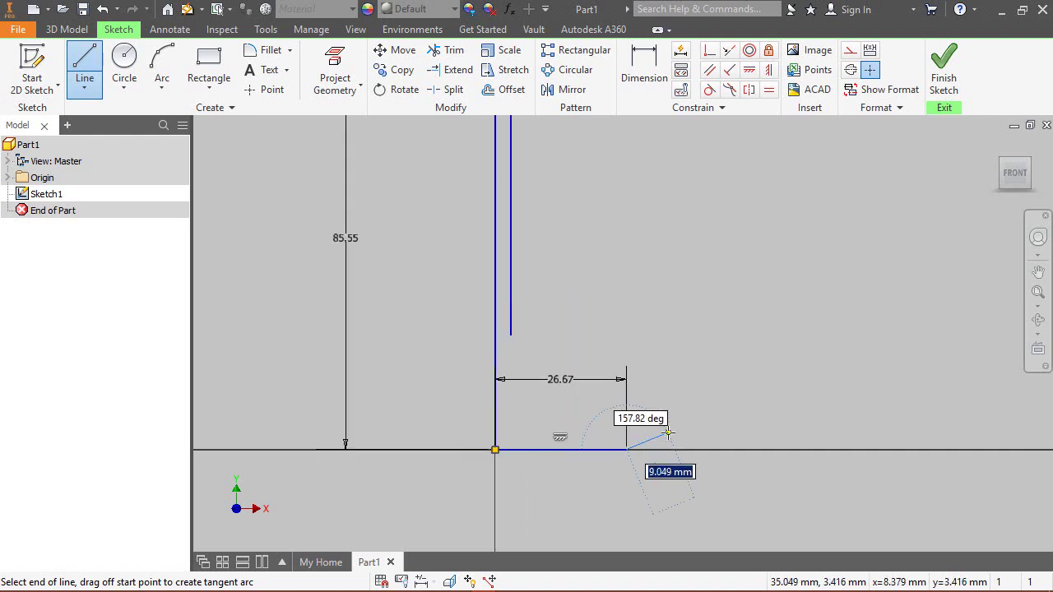
{"action": "scroll", "coordinate": [627, 442], "scroll_direction": "down", "scroll_amount": 3}
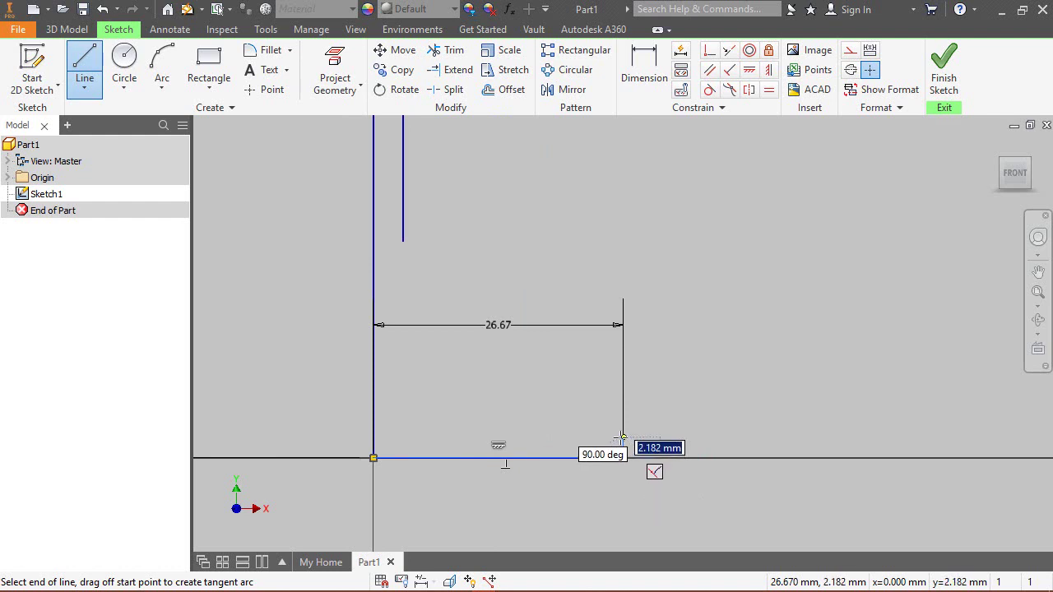
{"action": "left_click", "coordinate": [622, 438]}
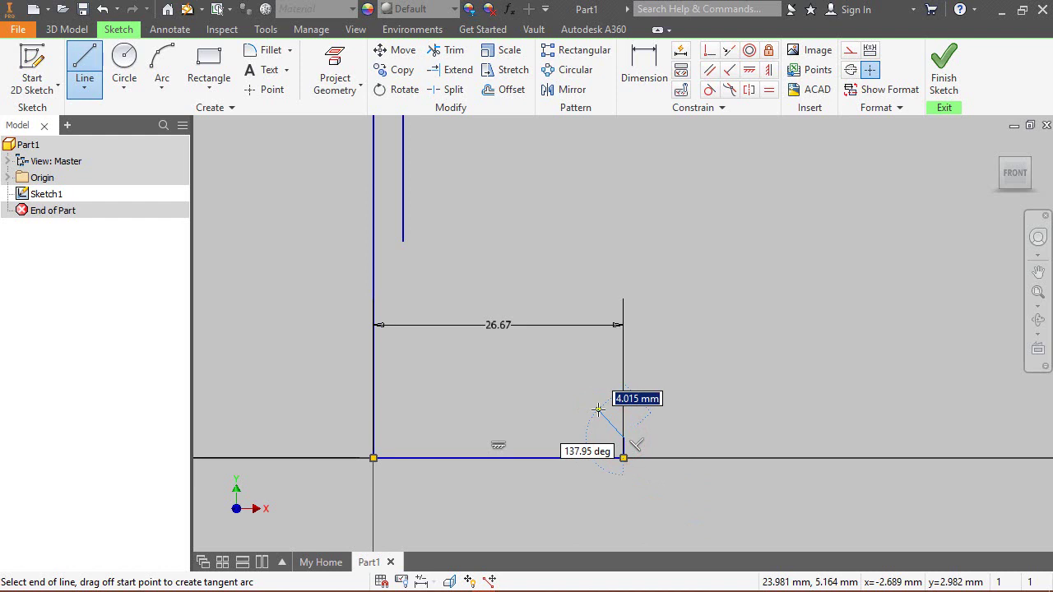
{"action": "left_click", "coordinate": [600, 414]}
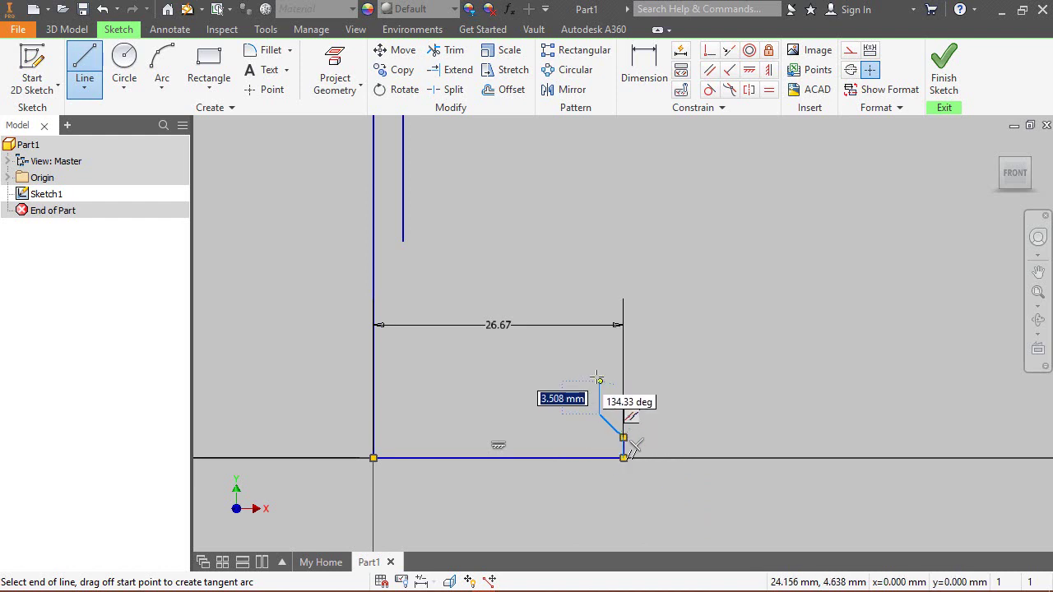
Step: End the line chain and dimension the short vertical line at the base's outer end to 1.27 mm
{"action": "right_click", "coordinate": [600, 381]}
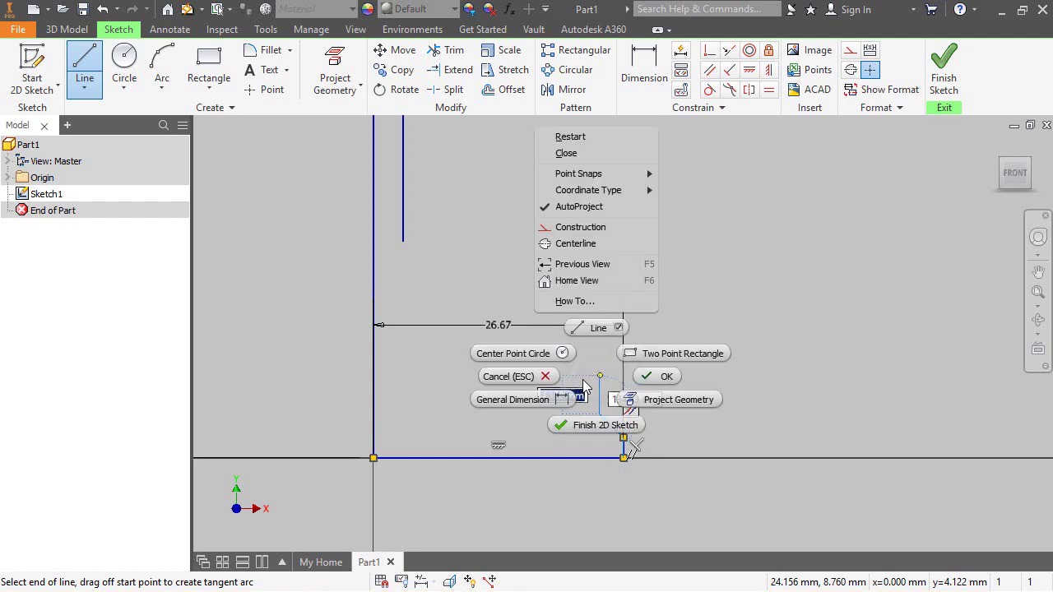
{"action": "left_click", "coordinate": [538, 401]}
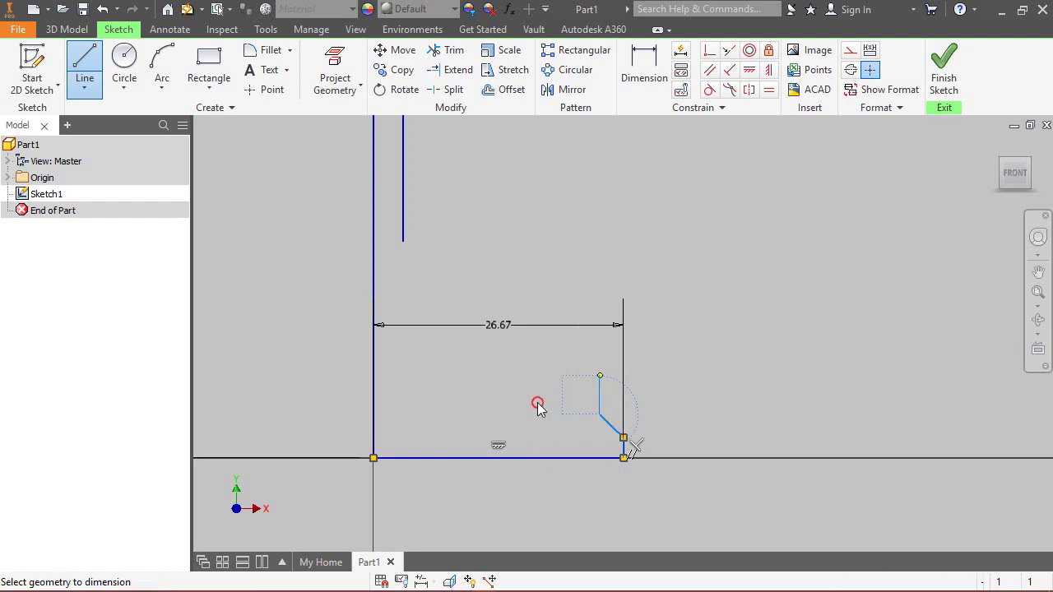
{"action": "left_click", "coordinate": [622, 446]}
{"action": "left_click", "coordinate": [669, 446]}
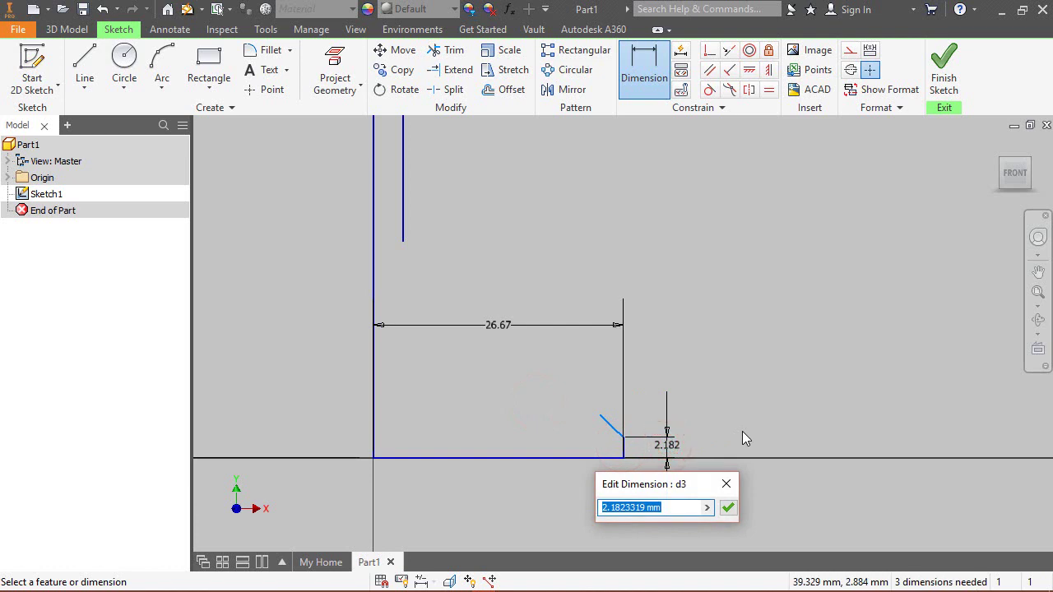
{"action": "type", "text": "1.27"}
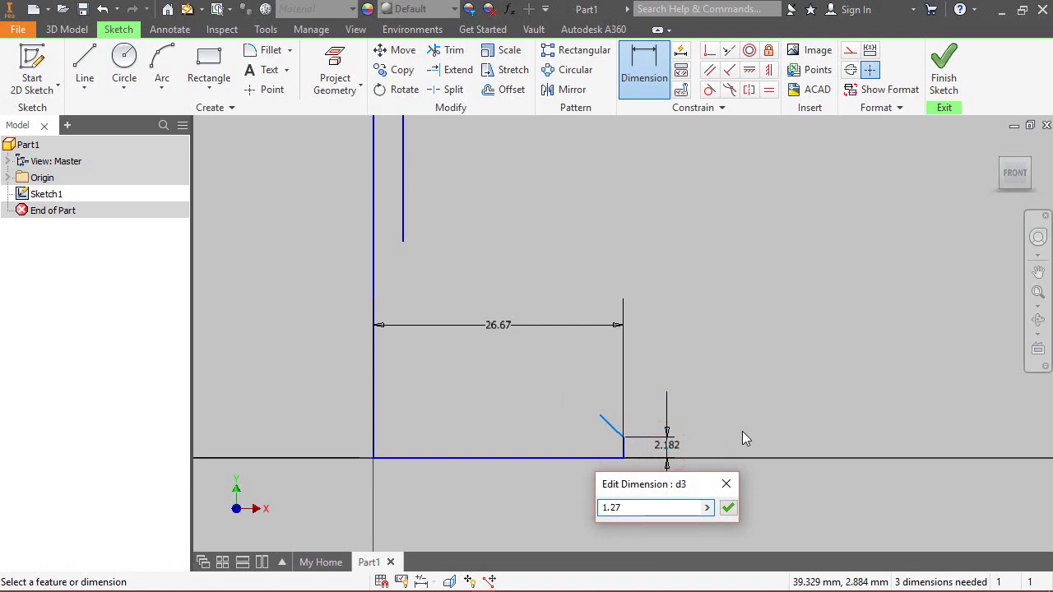
{"action": "key", "text": "Return"}
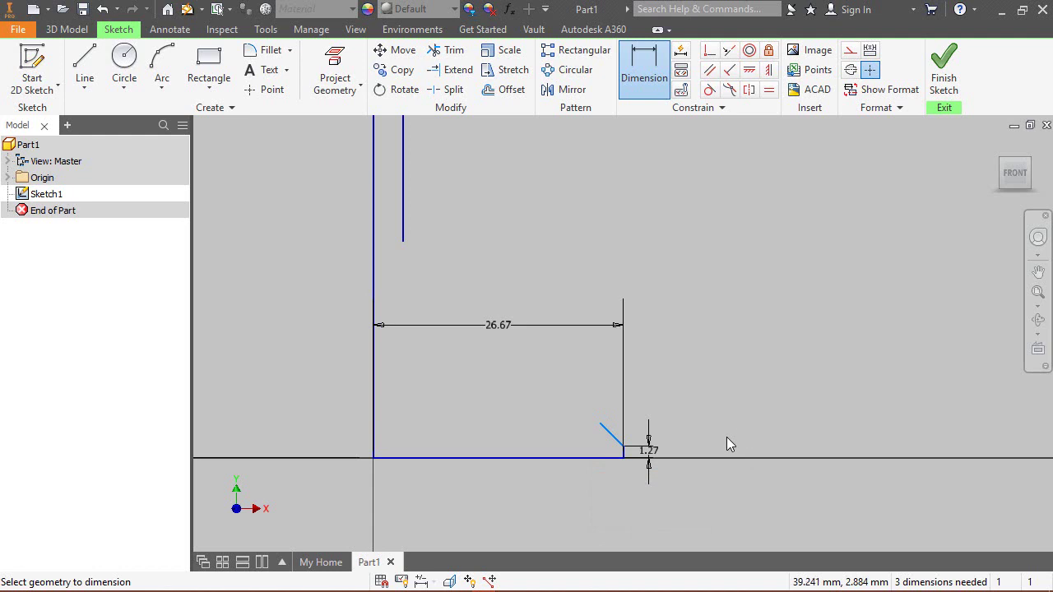
Step: Dimension the angle between the base line and the short sloped line to 45°
{"action": "scroll", "coordinate": [617, 467], "scroll_direction": "up", "scroll_amount": 2}
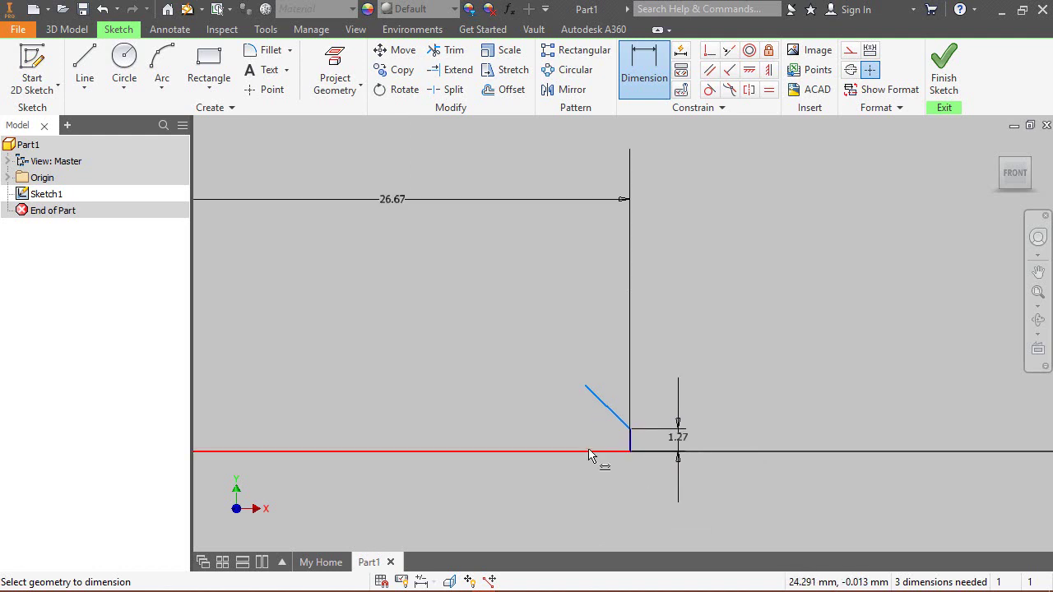
{"action": "left_click", "coordinate": [589, 452]}
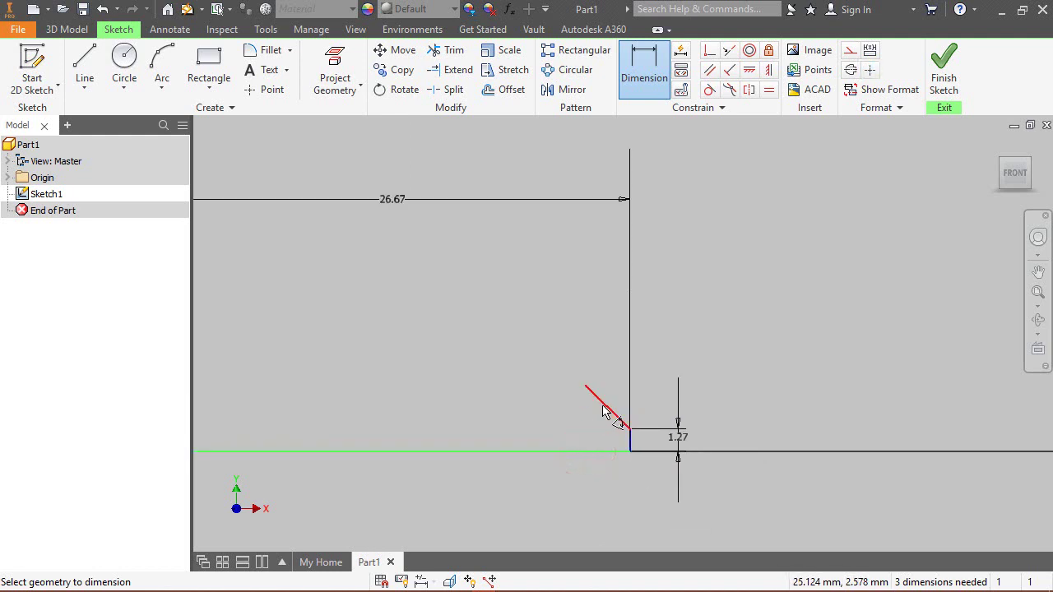
{"action": "left_click", "coordinate": [603, 413]}
{"action": "left_click", "coordinate": [590, 424]}
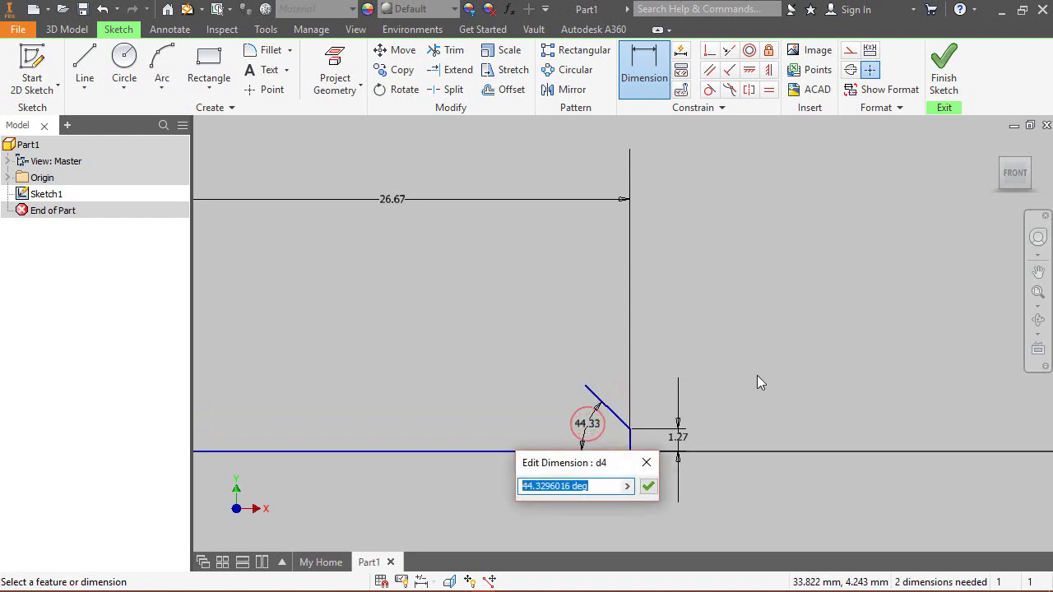
{"action": "type", "text": "45"}
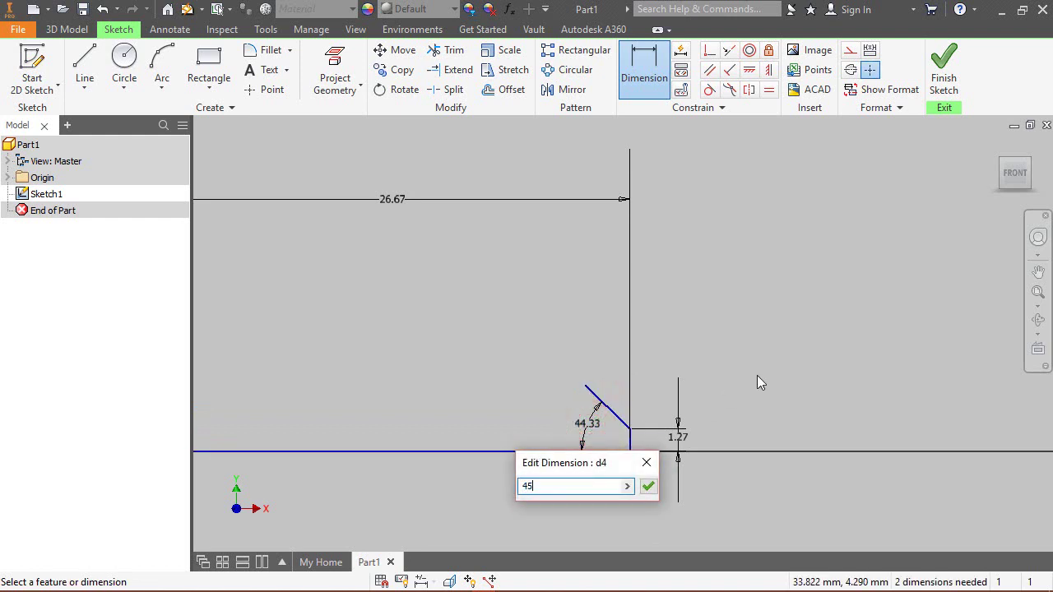
{"action": "key", "text": "Return"}
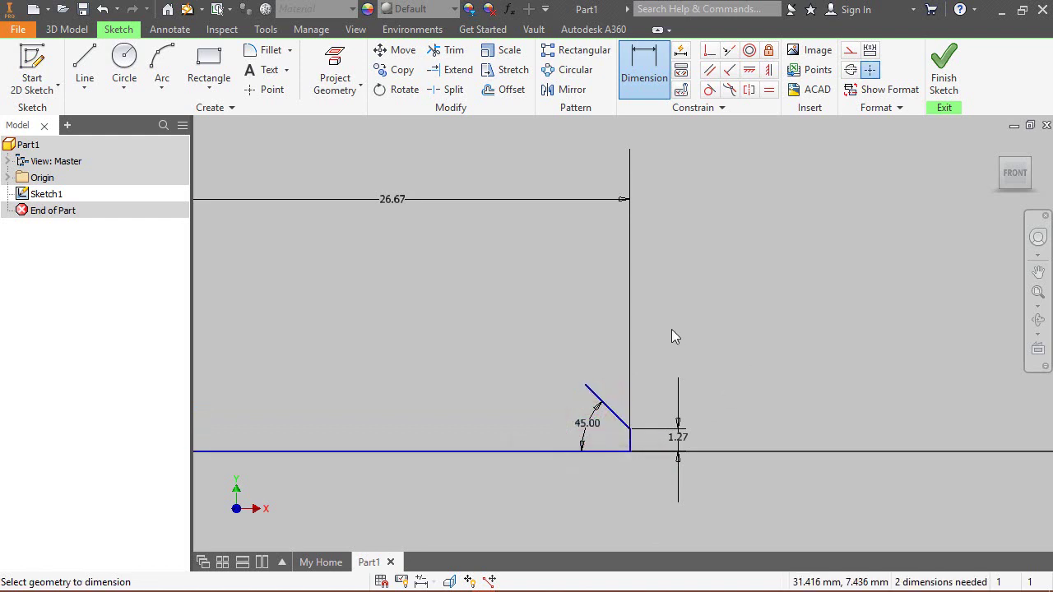
Step: Dimension the height from the base line to the sloped line's upper end to 3.81 mm
{"action": "left_click", "coordinate": [608, 453]}
{"action": "left_click", "coordinate": [736, 439]}
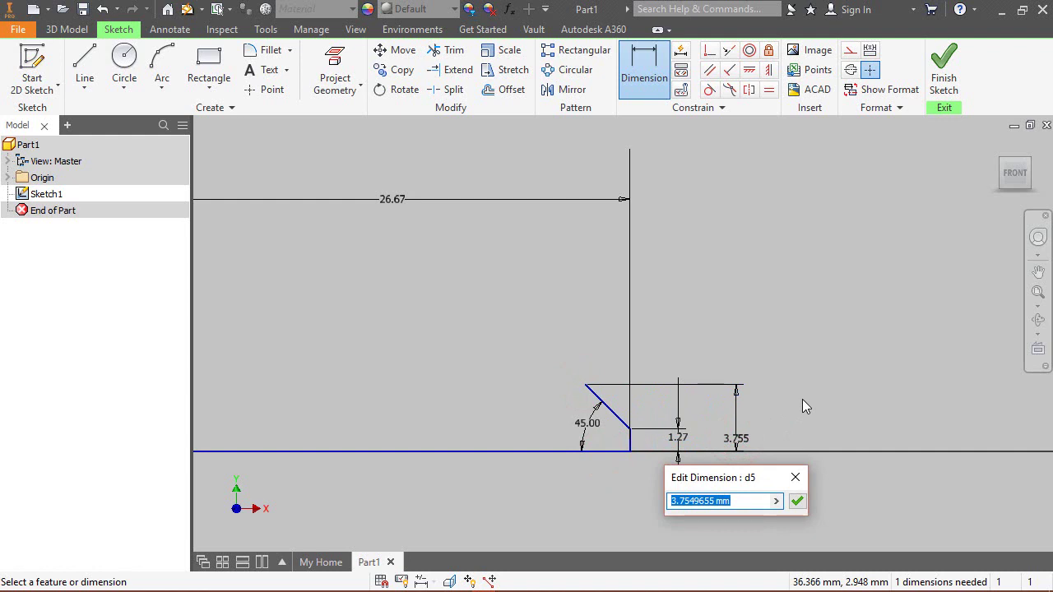
{"action": "type", "text": "3.81"}
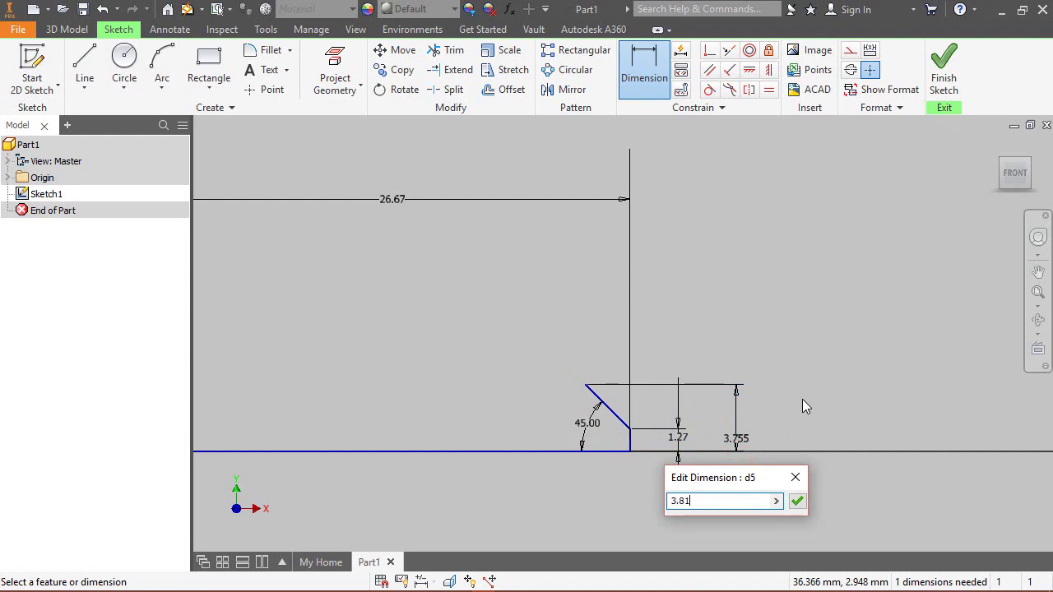
{"action": "key", "text": "Return"}
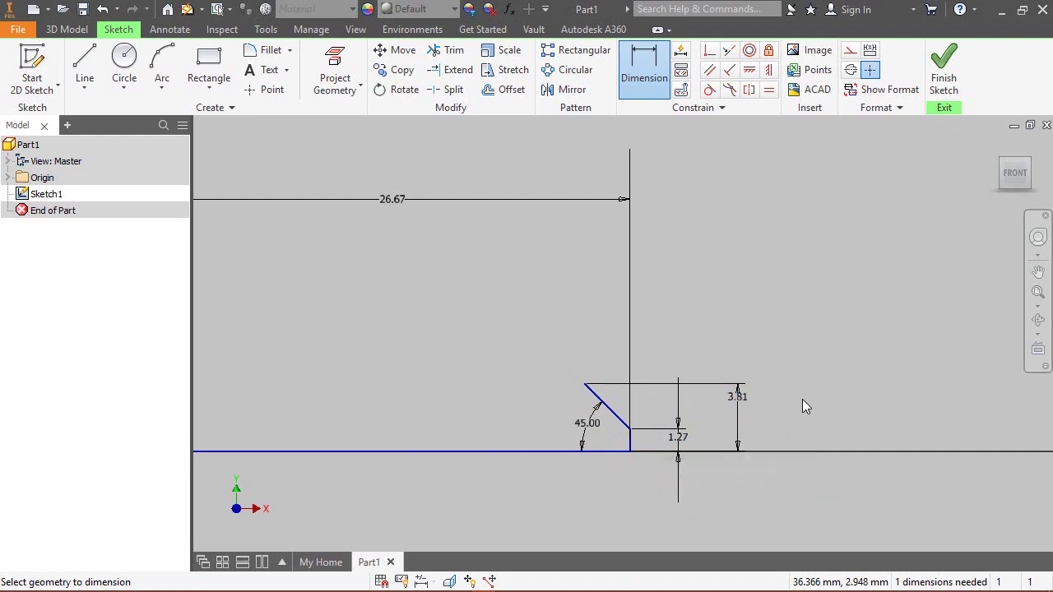
Step: Draw a three-point arc of about 24.6 mm radius from the stem line's lower end to the sloped line's upper end, bulging toward the axis-base corner
{"action": "scroll", "coordinate": [799, 386], "scroll_direction": "up", "scroll_amount": 2}
{"action": "scroll", "coordinate": [807, 374], "scroll_direction": "down", "scroll_amount": 4}
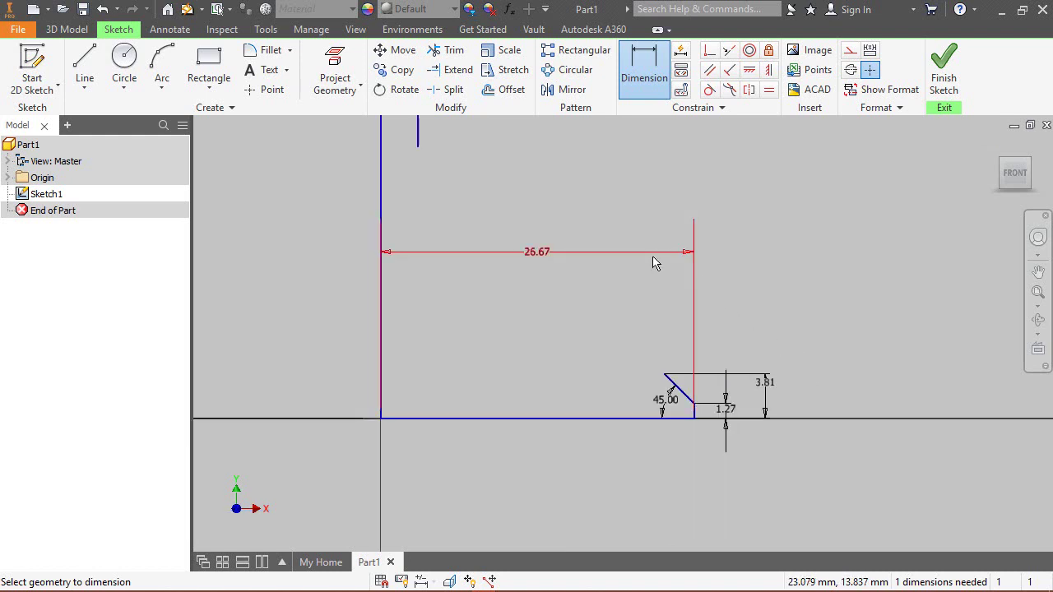
{"action": "right_click", "coordinate": [589, 180]}
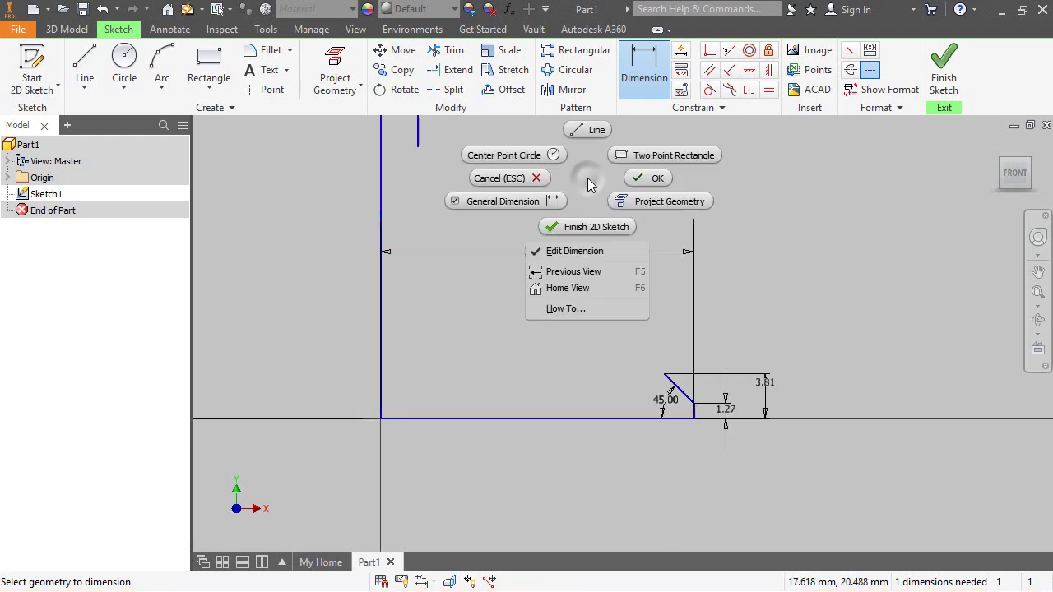
{"action": "left_click", "coordinate": [646, 179]}
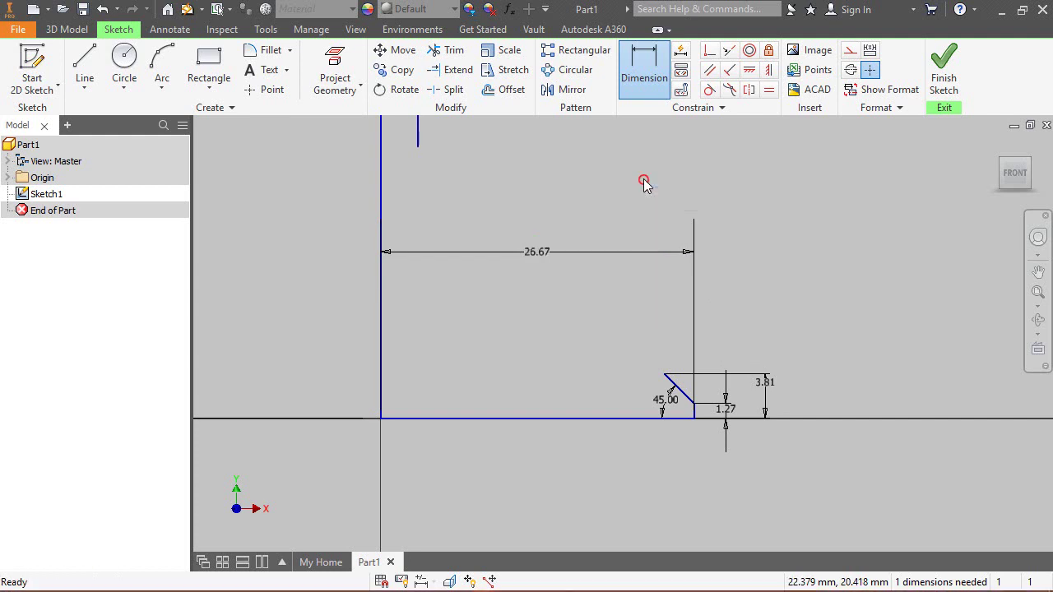
{"action": "left_click", "coordinate": [165, 69]}
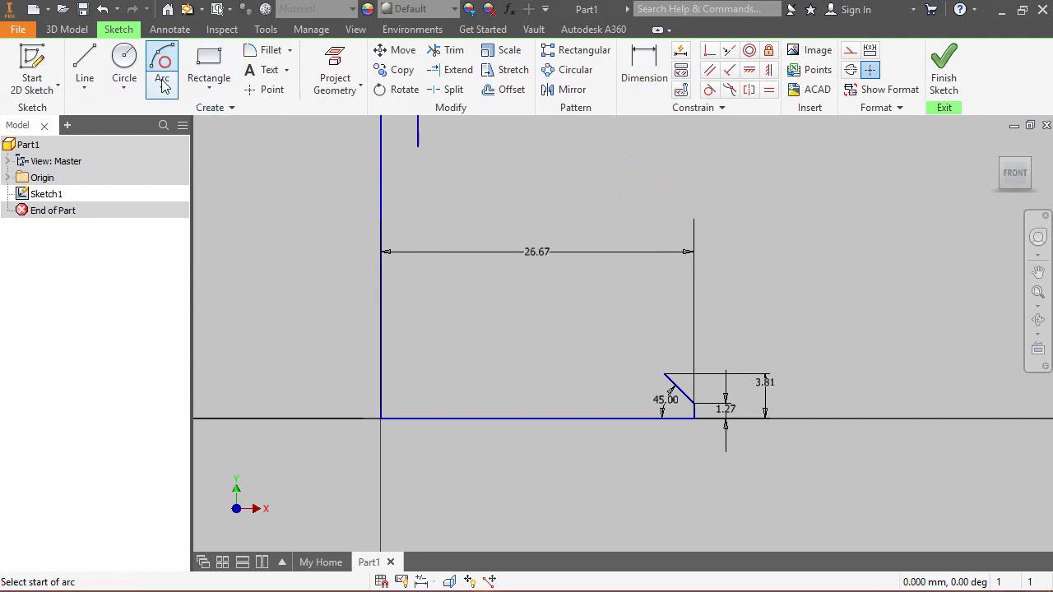
{"action": "left_click", "coordinate": [417, 144]}
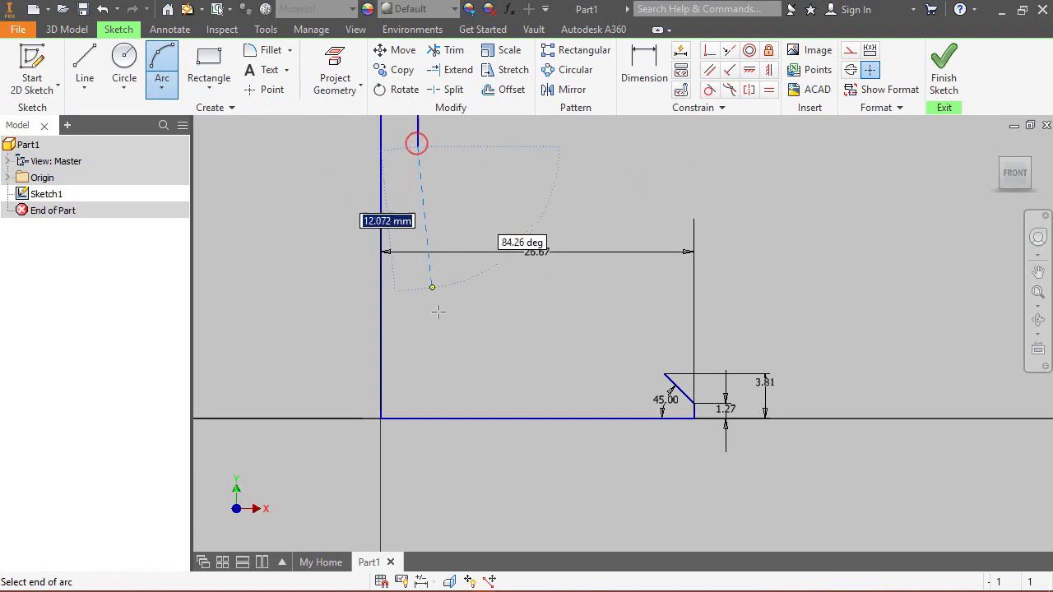
{"action": "left_click", "coordinate": [664, 374]}
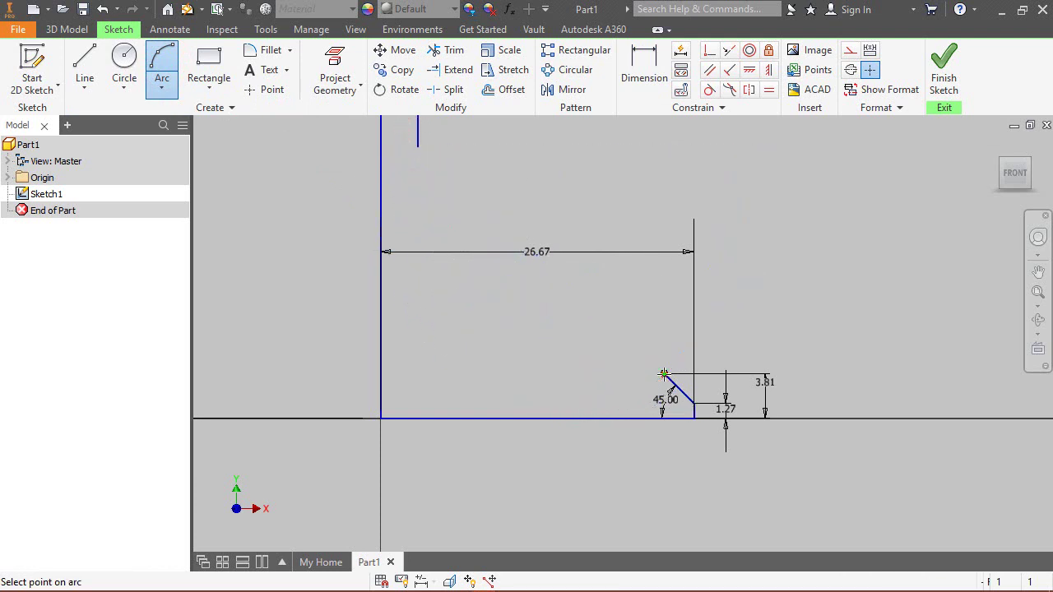
{"action": "left_click", "coordinate": [592, 354]}
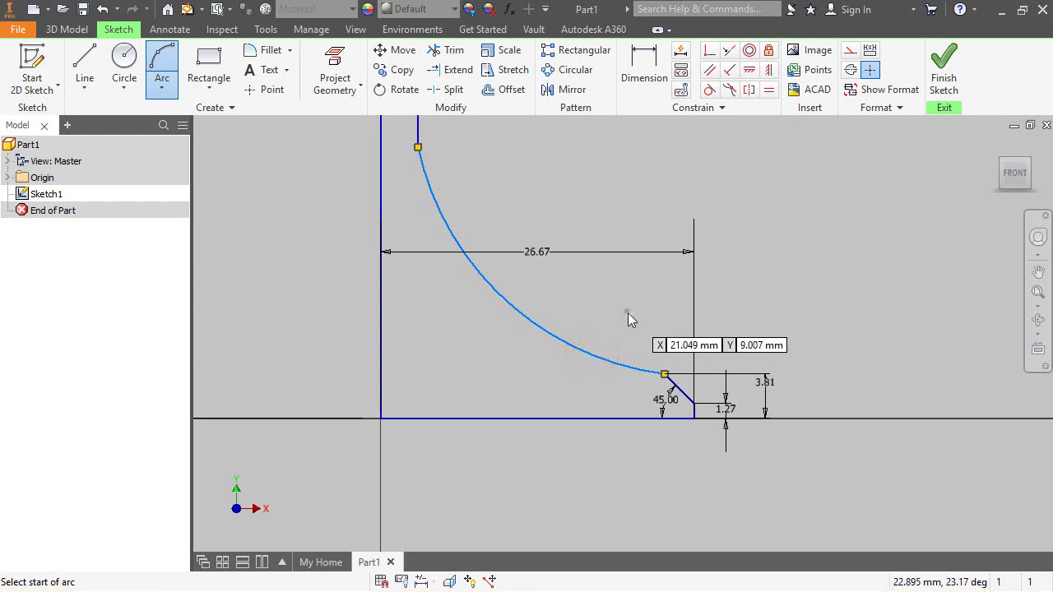
Step: Dimension the arc's radius to 15.25 mm and end the dimensioning
{"action": "right_click", "coordinate": [625, 317]}
{"action": "left_click", "coordinate": [594, 334]}
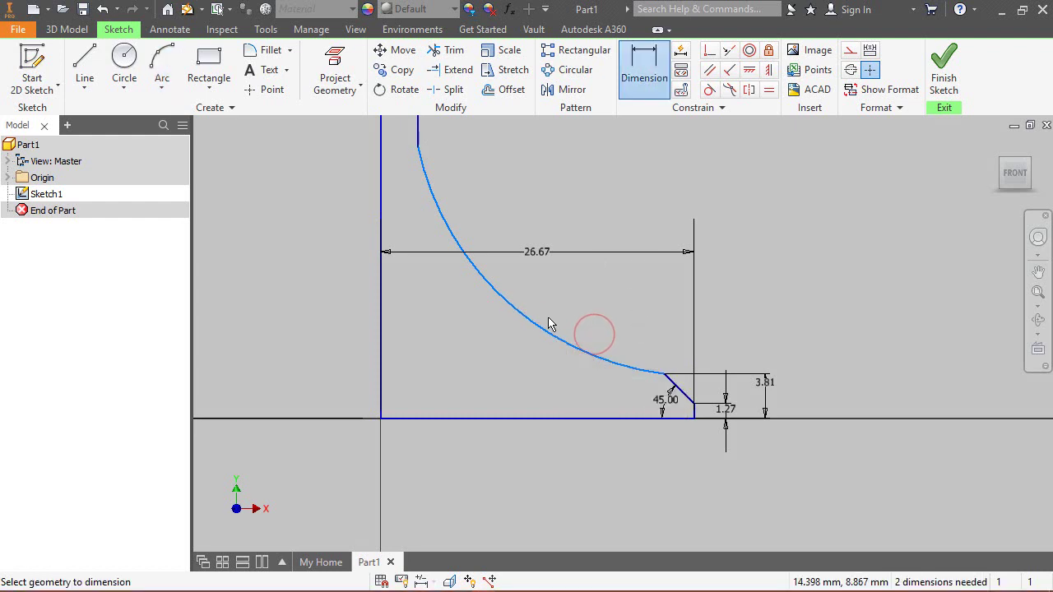
{"action": "left_click", "coordinate": [544, 326]}
{"action": "left_click", "coordinate": [564, 310]}
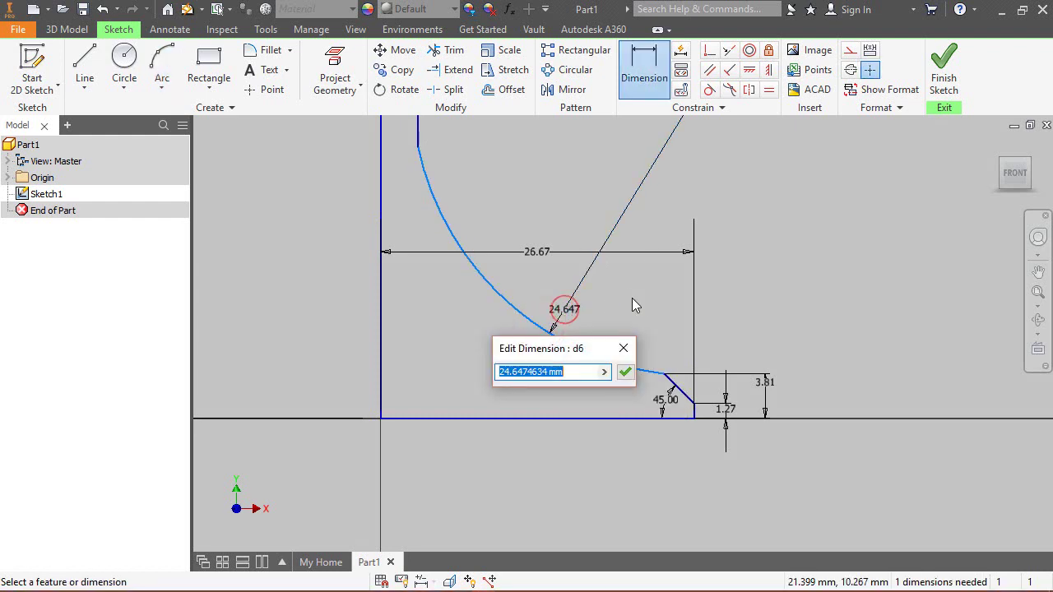
{"action": "type", "text": "15.25"}
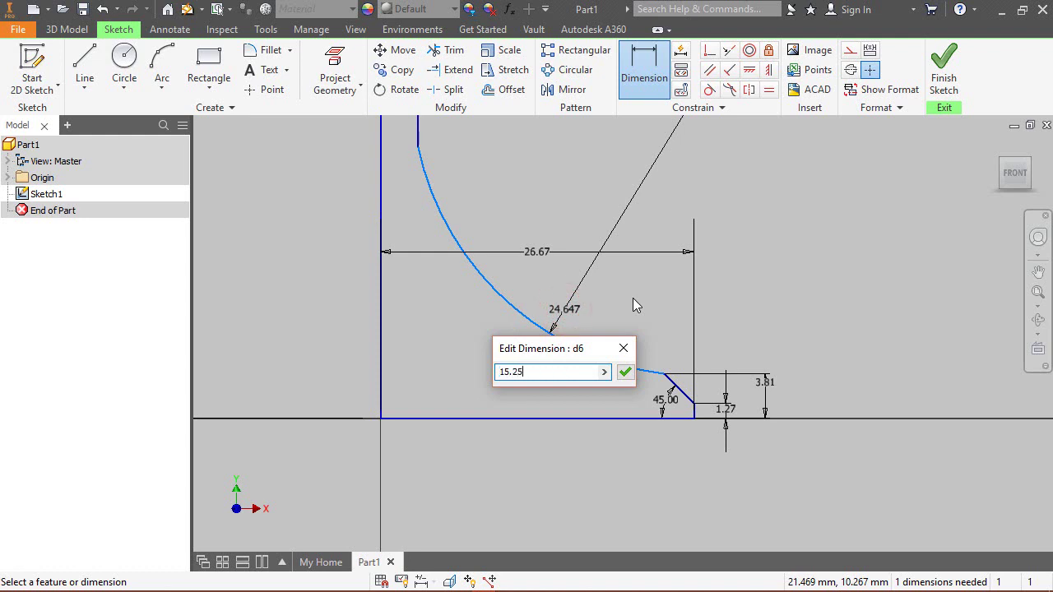
{"action": "key", "text": "Return"}
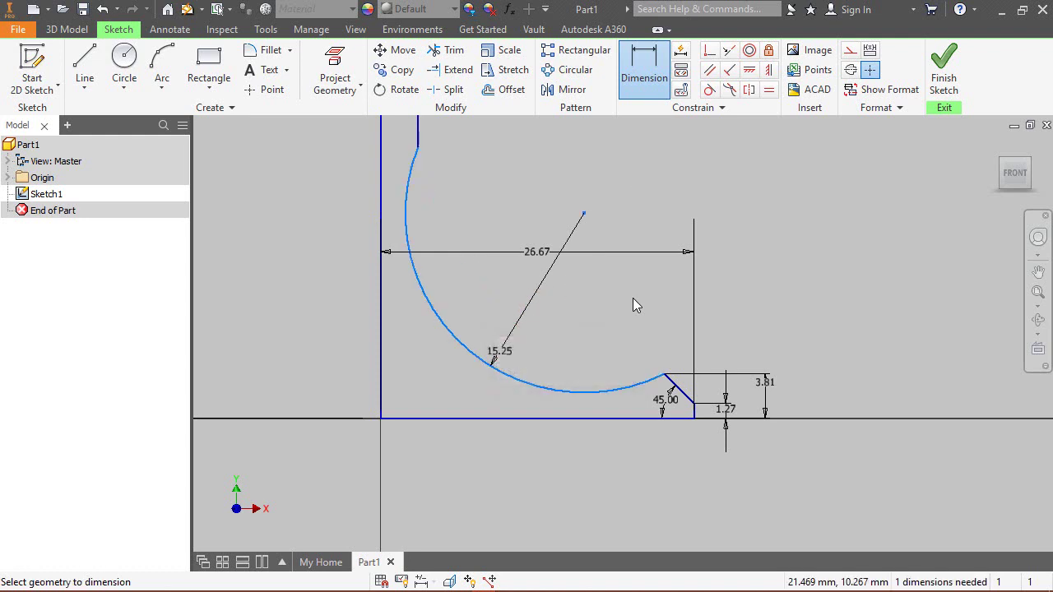
{"action": "scroll", "coordinate": [603, 393], "scroll_direction": "up", "scroll_amount": 3}
{"action": "scroll", "coordinate": [599, 411], "scroll_direction": "up", "scroll_amount": 3}
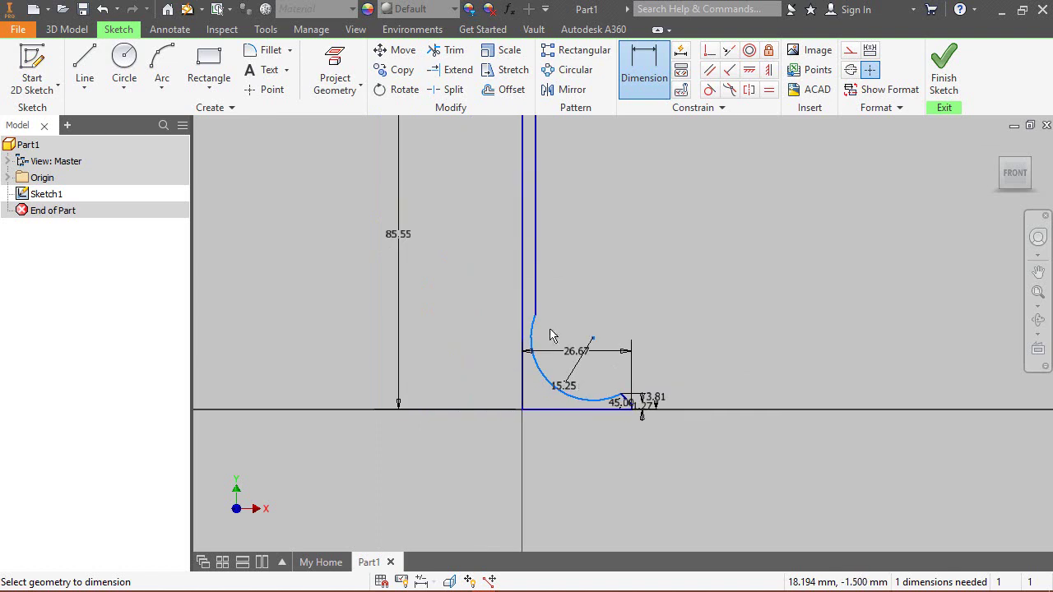
{"action": "right_click", "coordinate": [591, 293]}
{"action": "left_click", "coordinate": [654, 292]}
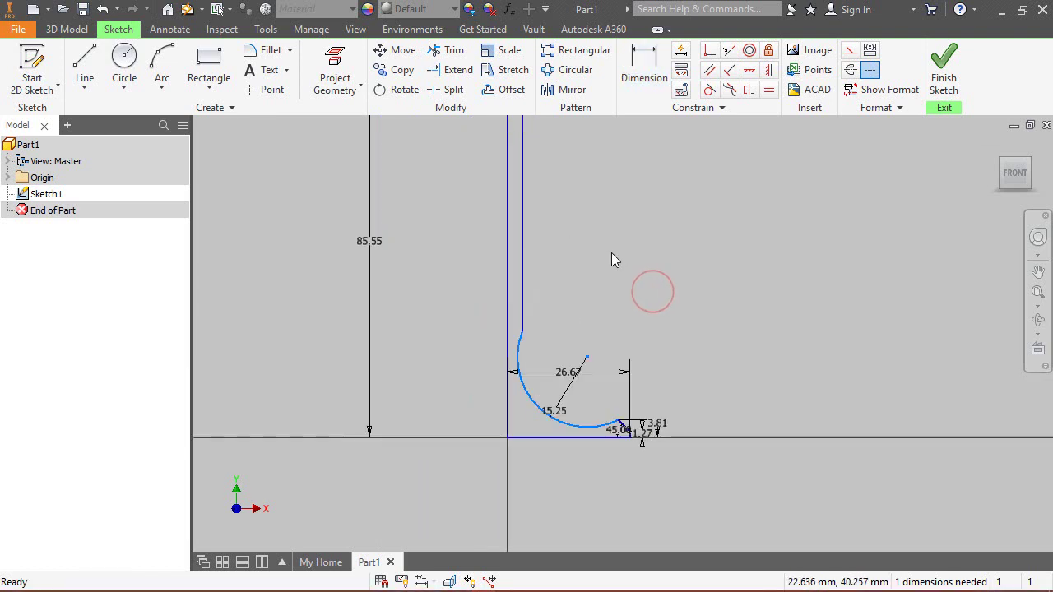
Step: Make the arc tangent to the stem's outer vertical line
{"action": "left_click", "coordinate": [711, 93]}
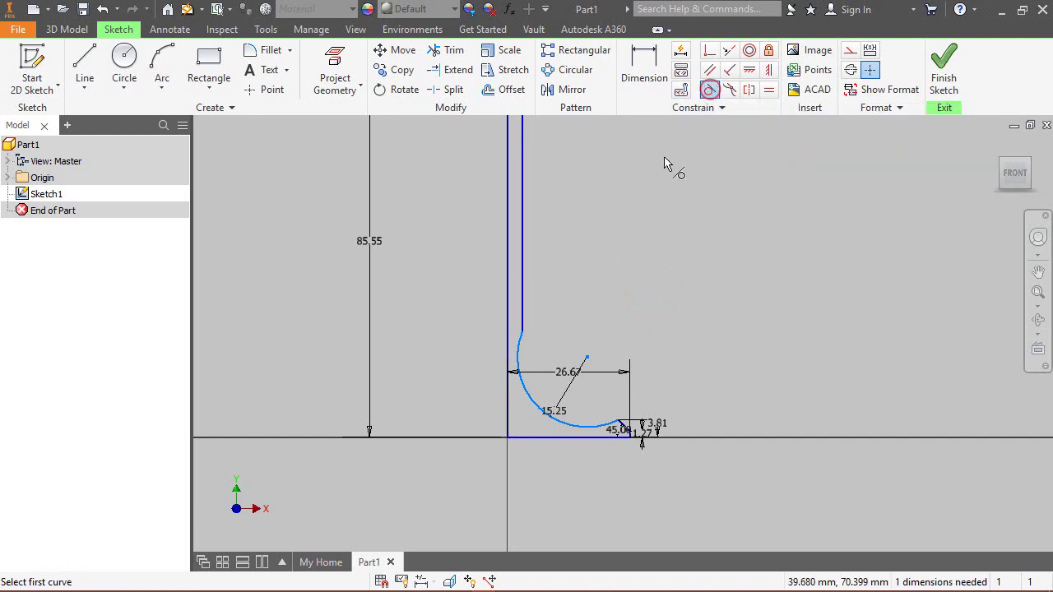
{"action": "left_click", "coordinate": [523, 307]}
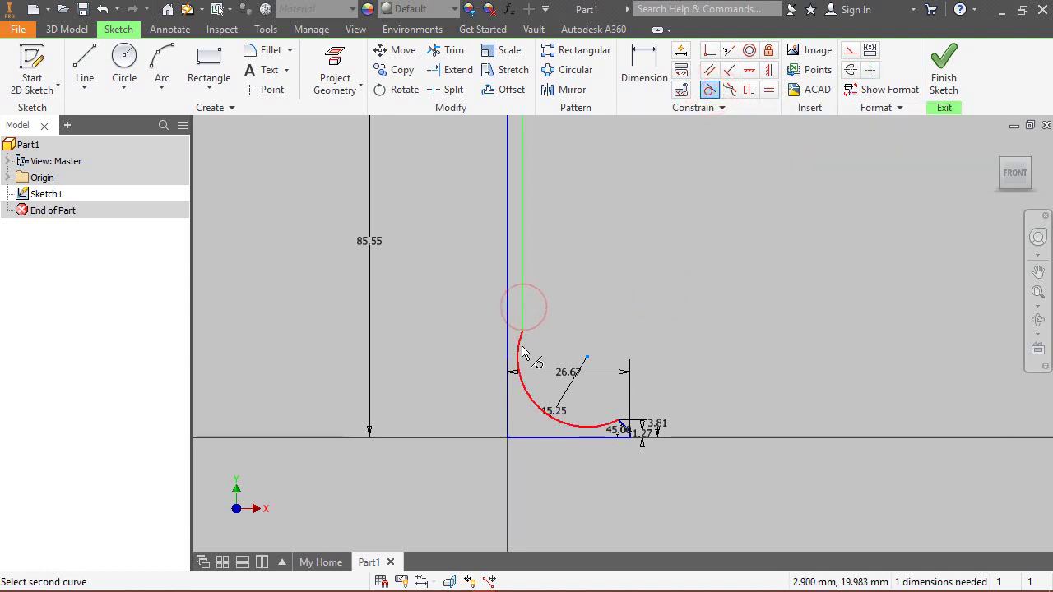
{"action": "left_click", "coordinate": [520, 346]}
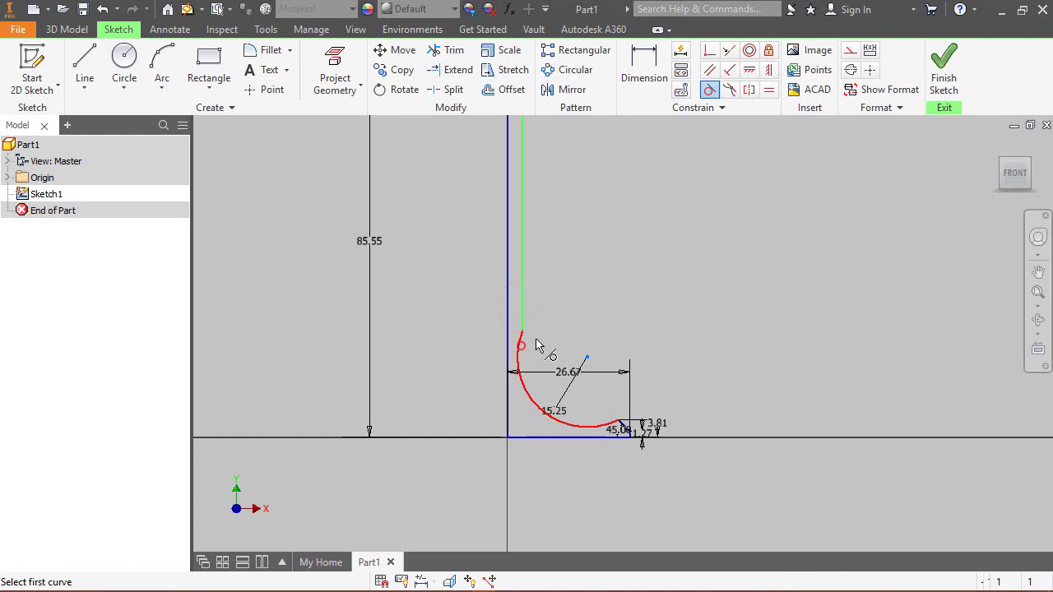
{"action": "right_click", "coordinate": [623, 310]}
{"action": "left_click", "coordinate": [675, 302]}
{"action": "scroll", "coordinate": [632, 437], "scroll_direction": "up", "scroll_amount": 3}
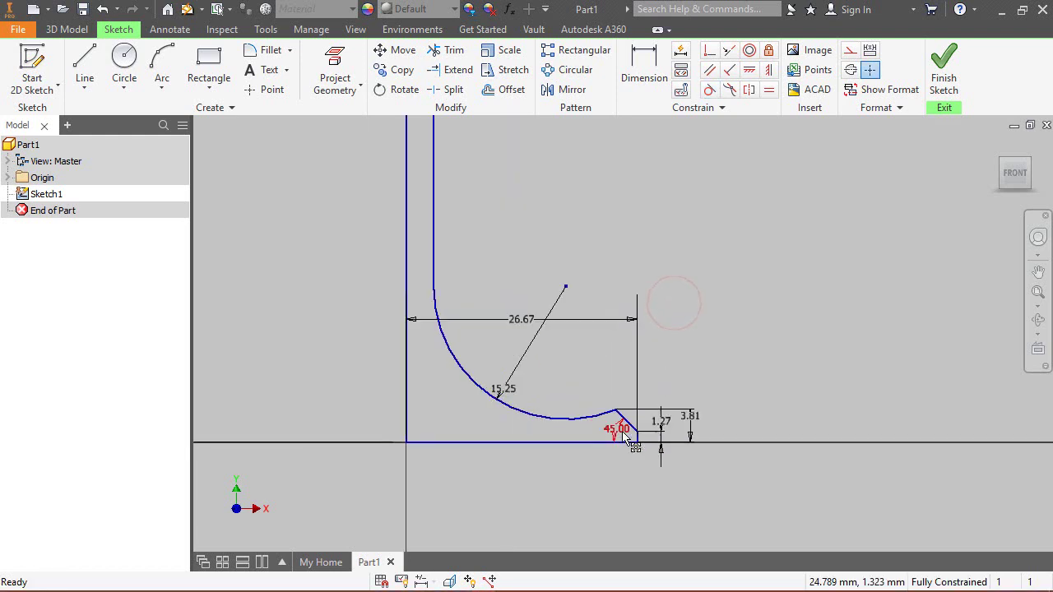
{"action": "scroll", "coordinate": [732, 519], "scroll_direction": "down", "scroll_amount": 2}
{"action": "scroll", "coordinate": [567, 409], "scroll_direction": "down", "scroll_amount": 2}
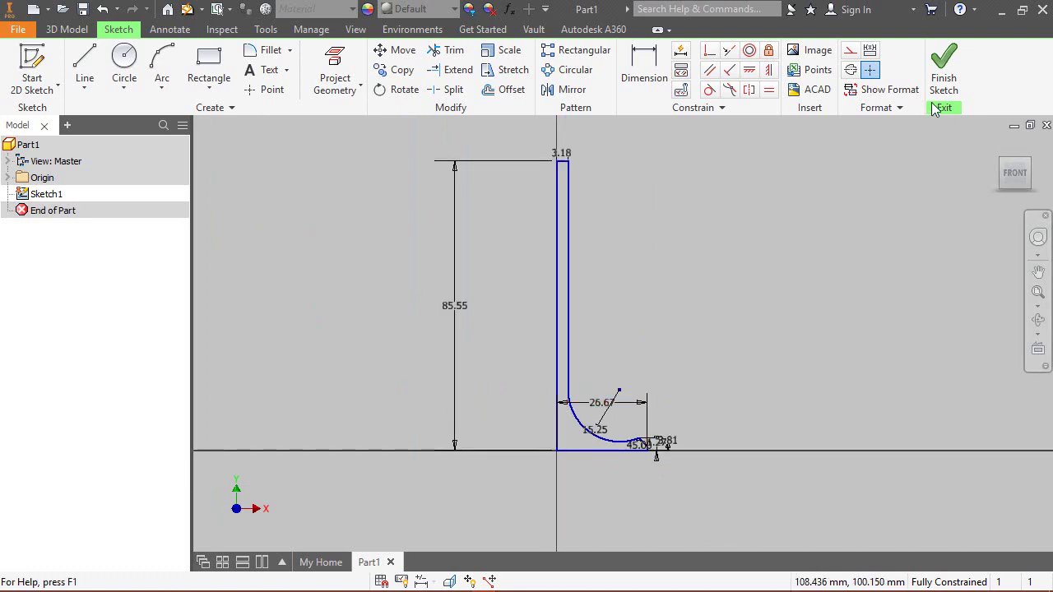
Step: Finish the sketch and set the isometric view from the front, top and right as the home view with Fit to View
{"action": "left_click", "coordinate": [943, 78]}
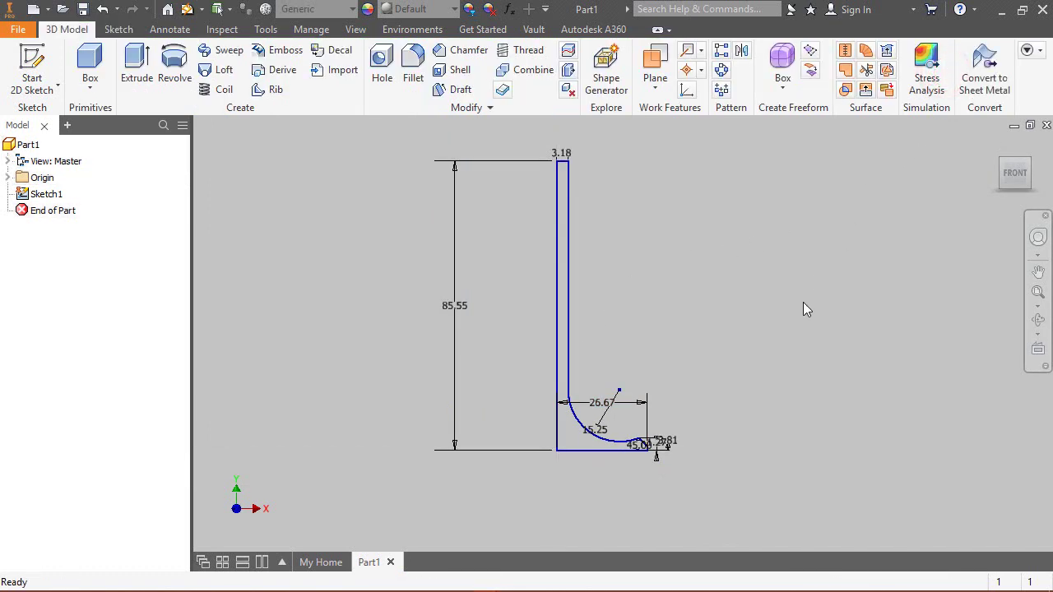
{"action": "left_click", "coordinate": [1029, 162]}
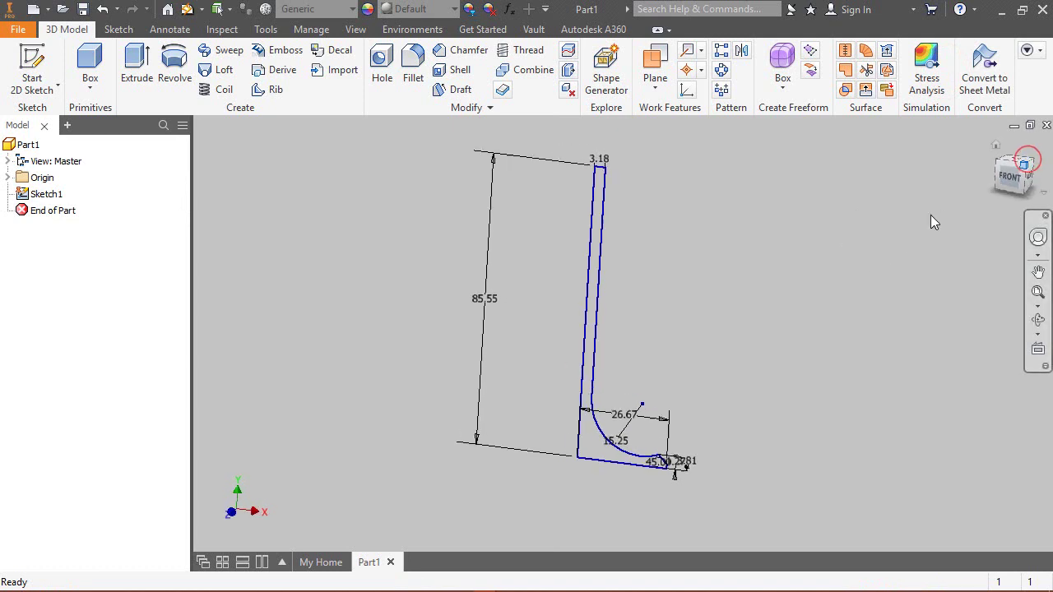
{"action": "right_click", "coordinate": [995, 144]}
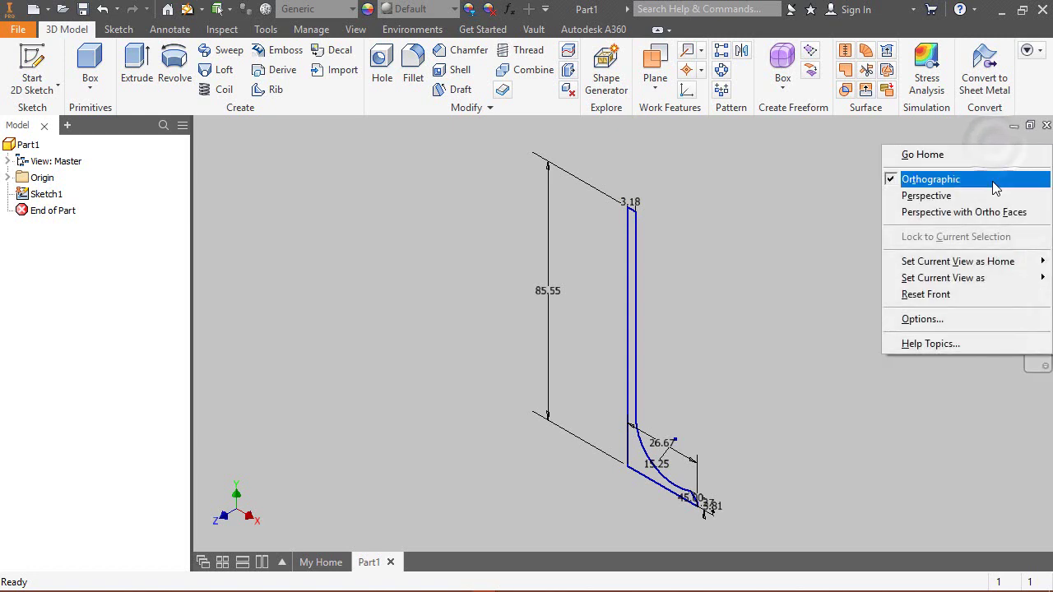
{"action": "mouse_move", "coordinate": [979, 262]}
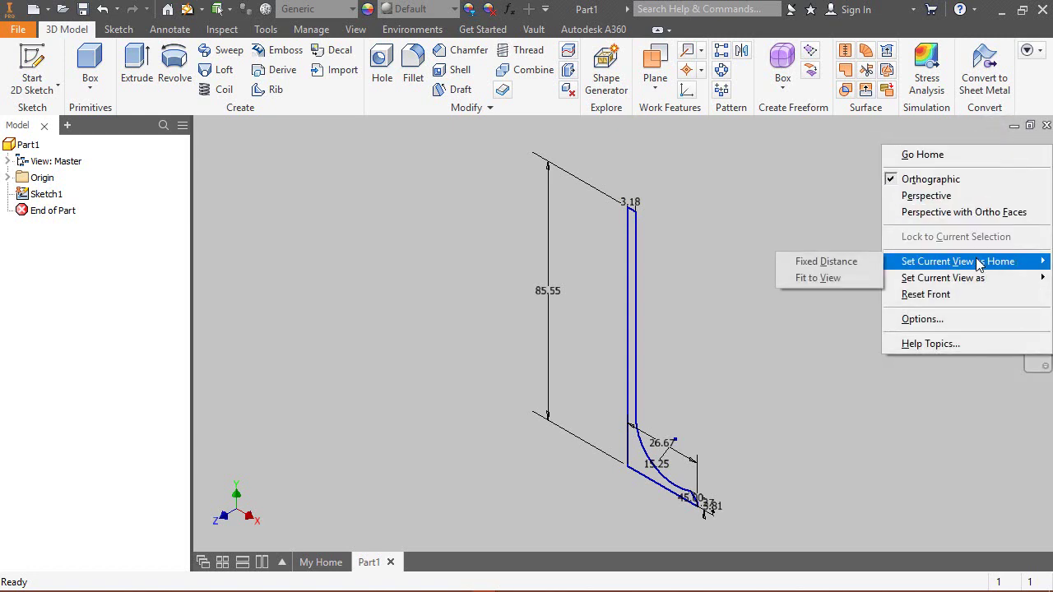
{"action": "left_click", "coordinate": [833, 280]}
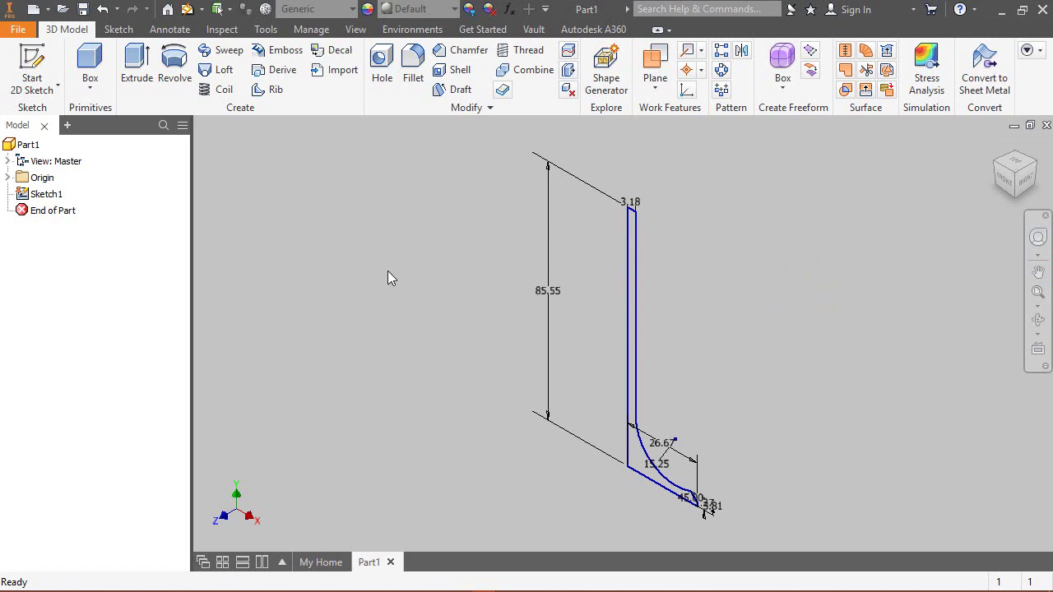
Step: Revolve the closed profile as a full solid around its long vertical axis line
{"action": "left_click", "coordinate": [182, 87]}
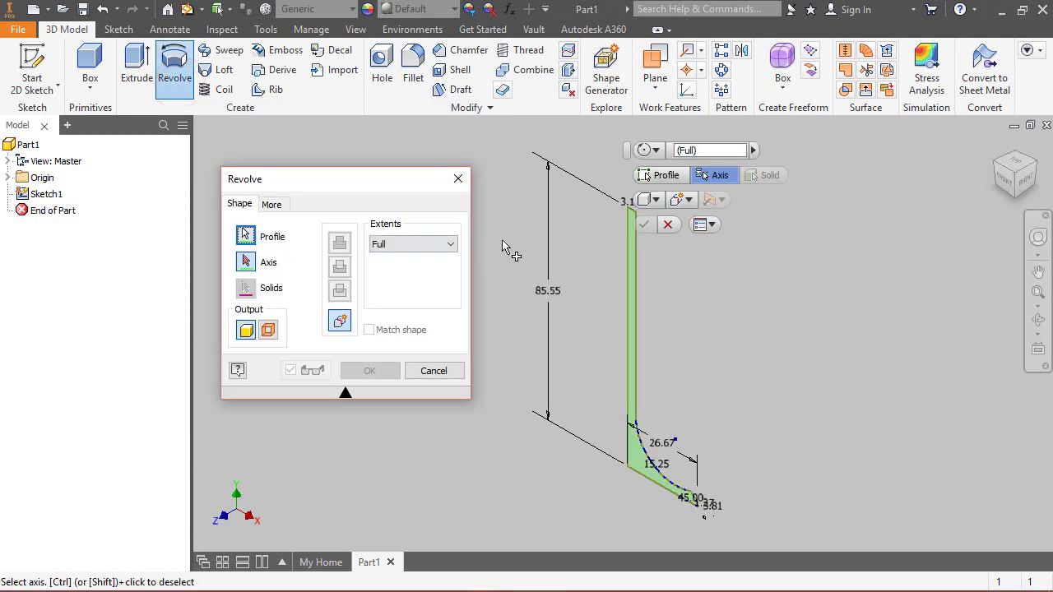
{"action": "left_click", "coordinate": [247, 263]}
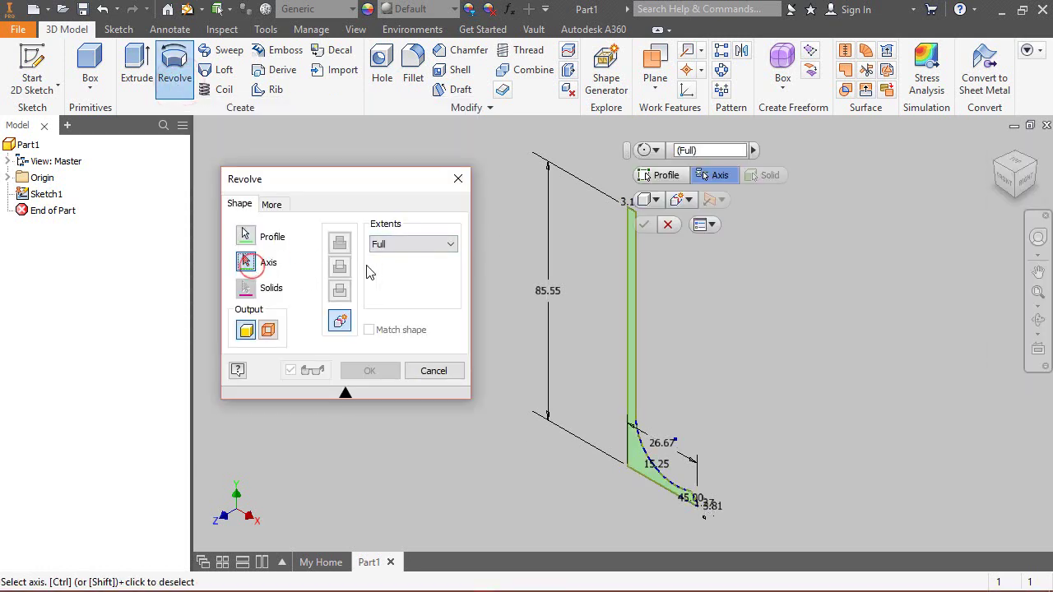
{"action": "left_click", "coordinate": [631, 270]}
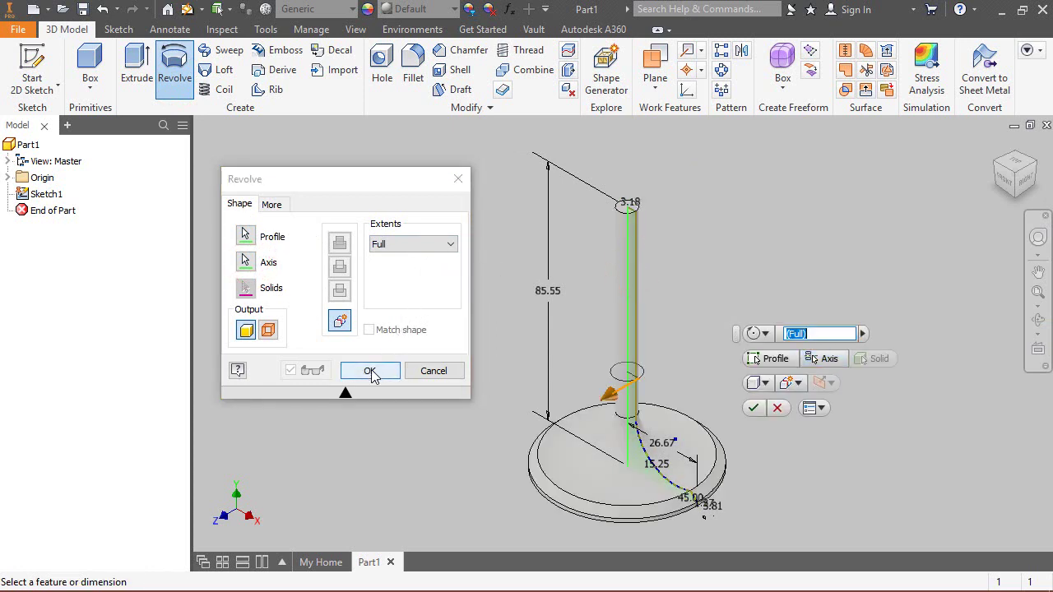
{"action": "left_click", "coordinate": [371, 371]}
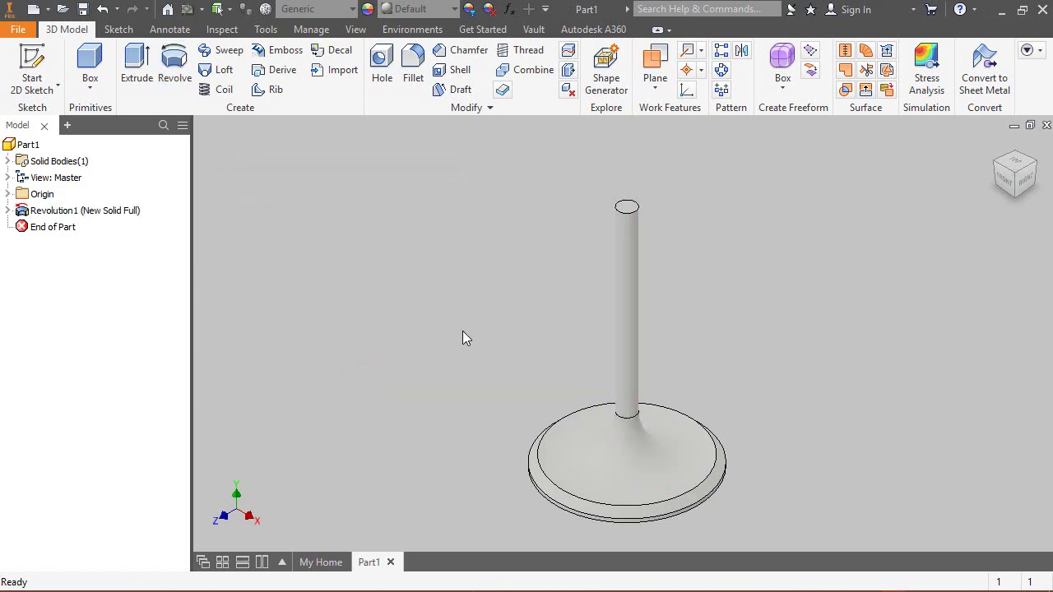
Step: Add the Brass - Satin 1 appearance from the favorites to the document and apply it to the whole part
{"action": "left_click", "coordinate": [367, 10]}
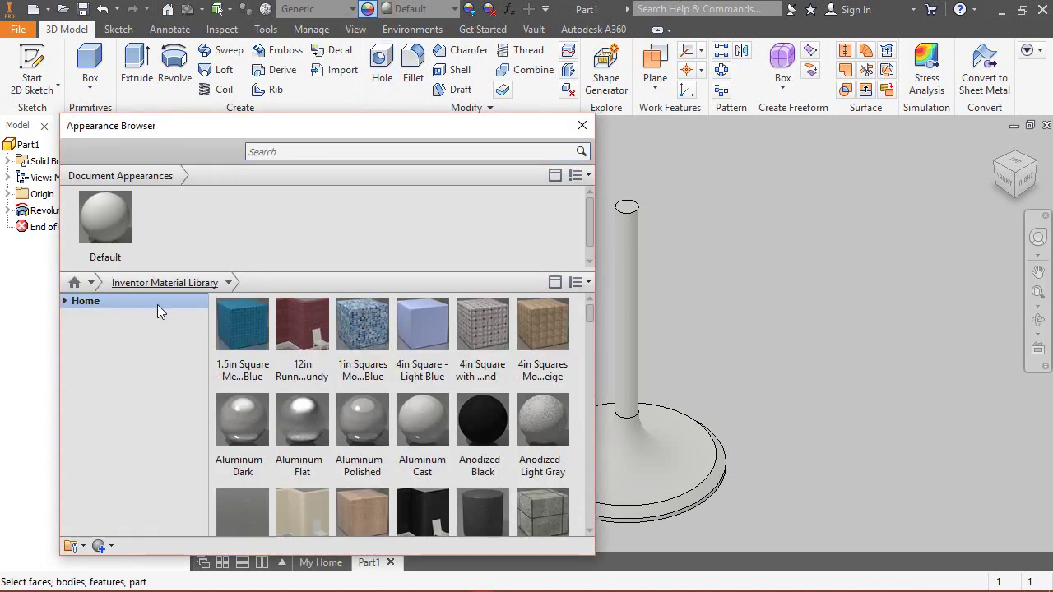
{"action": "left_click", "coordinate": [63, 301]}
{"action": "left_click", "coordinate": [93, 316]}
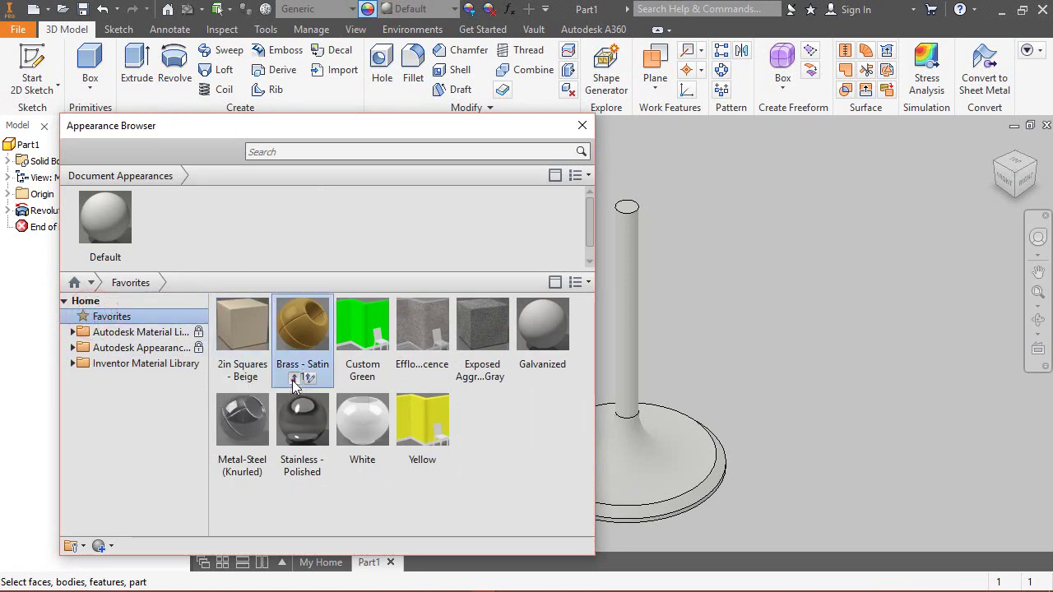
{"action": "left_click", "coordinate": [292, 375]}
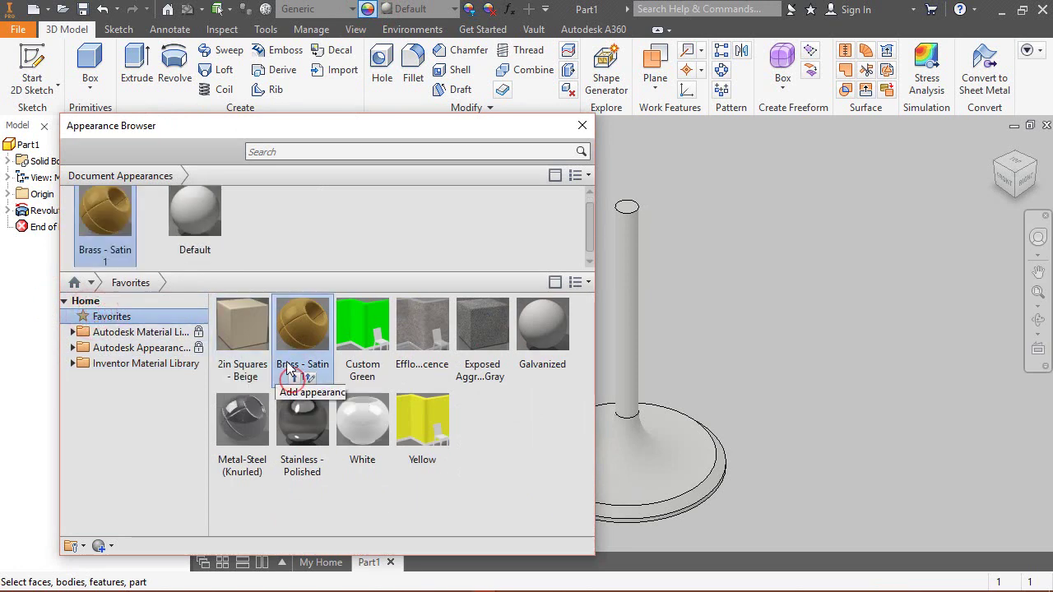
{"action": "left_click", "coordinate": [25, 145]}
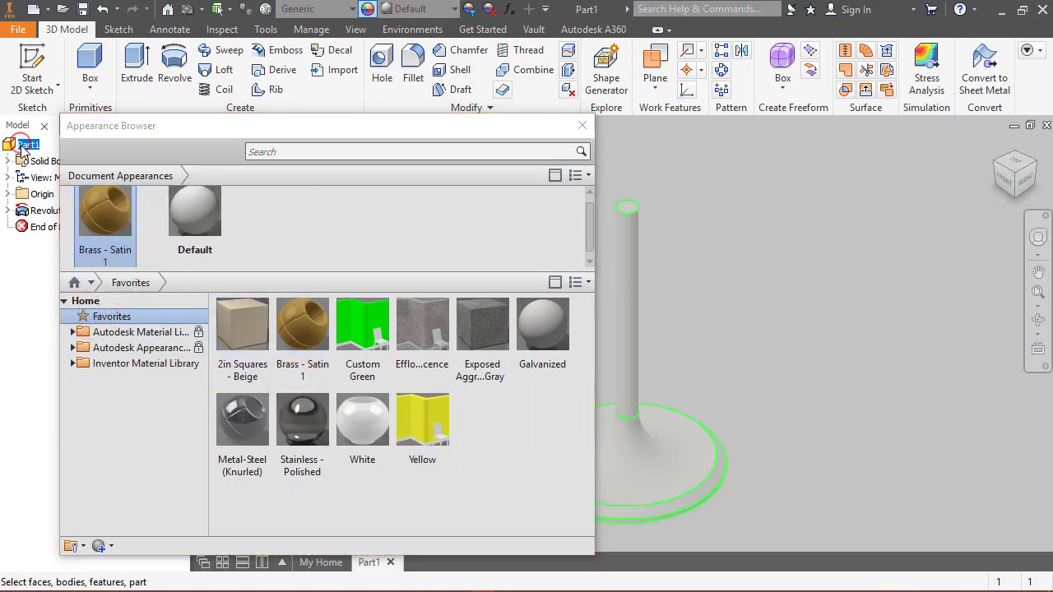
{"action": "left_click", "coordinate": [101, 228]}
{"action": "left_click", "coordinate": [583, 125]}
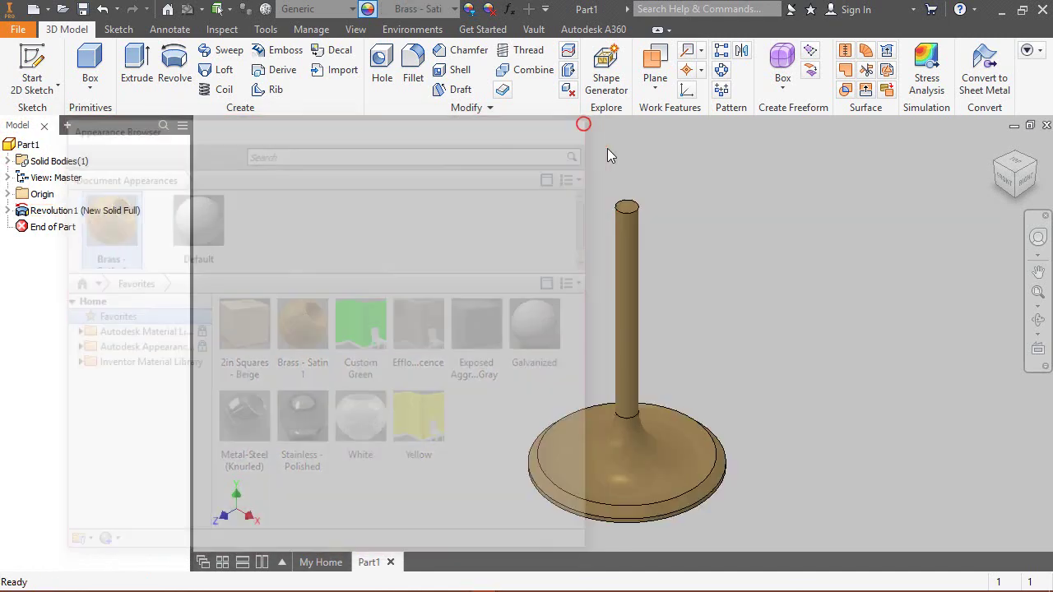
Step: Import the custom lighting style definition (.styxml) from the Documents subfolder into the document's lighting styles
{"action": "left_click", "coordinate": [356, 29]}
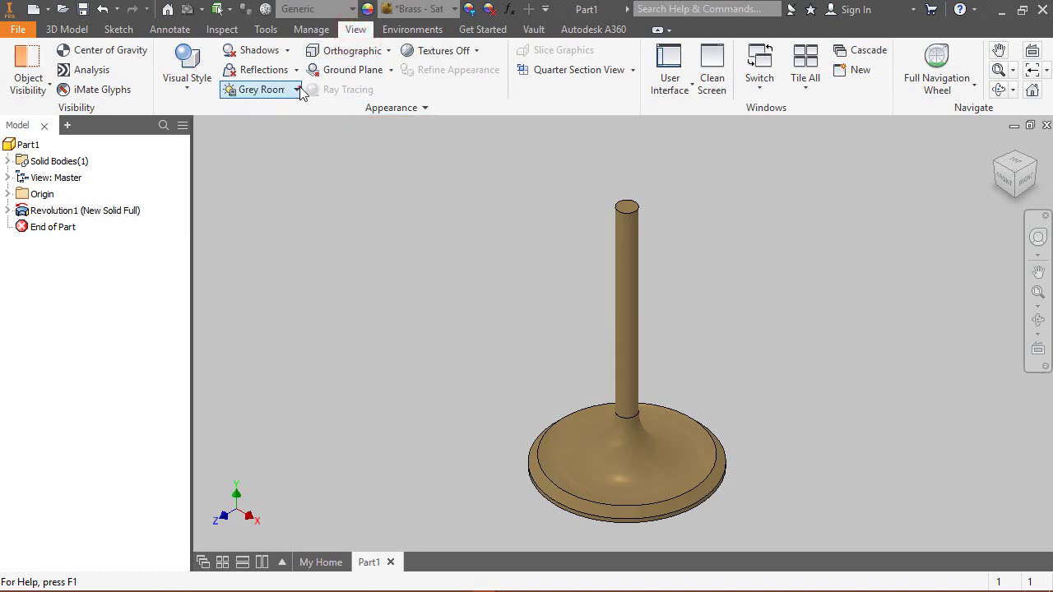
{"action": "left_click", "coordinate": [296, 89]}
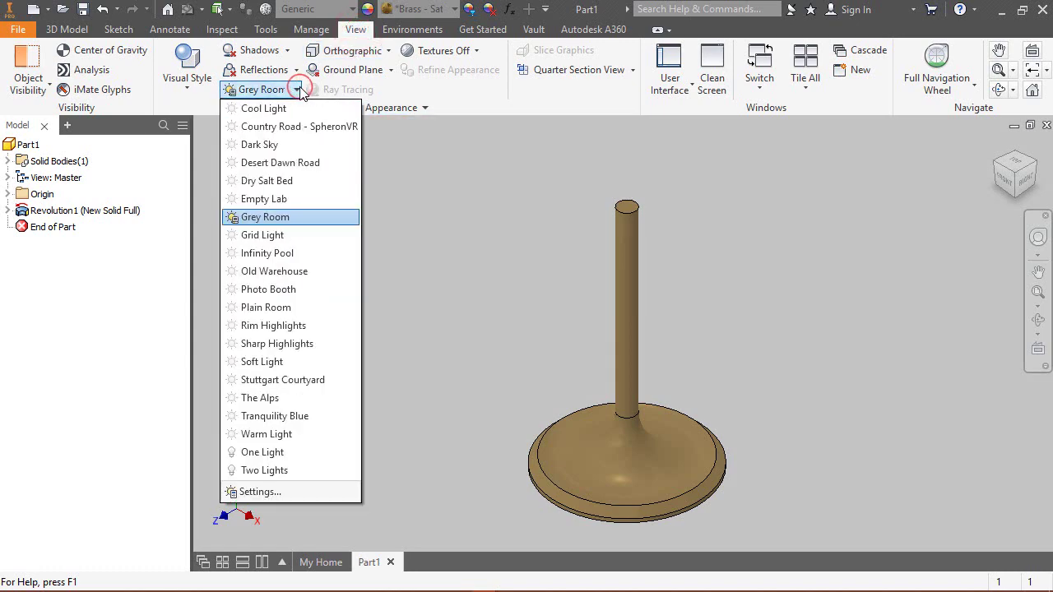
{"action": "left_click", "coordinate": [300, 488]}
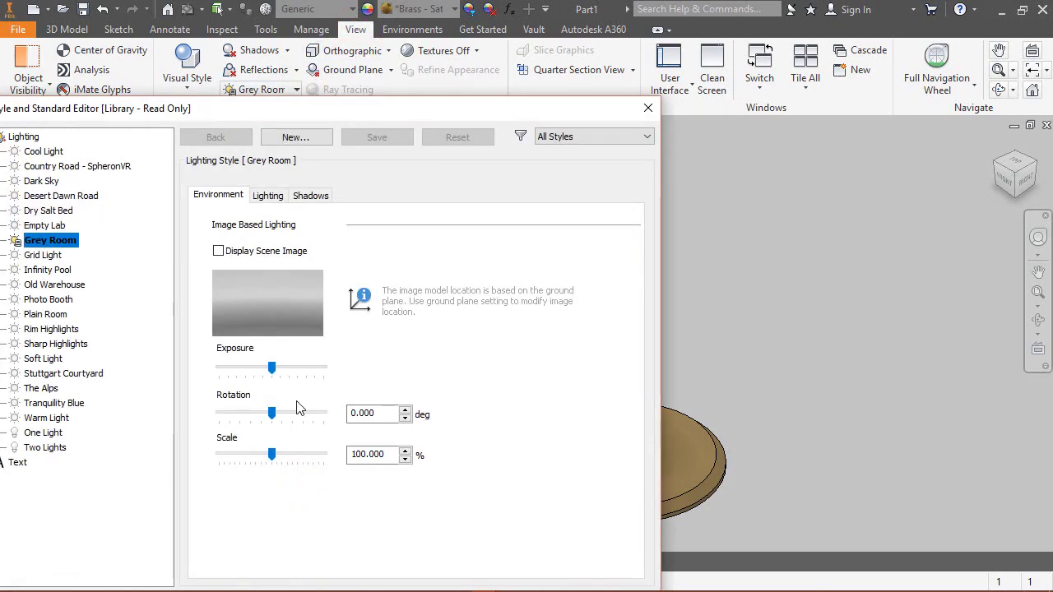
{"action": "left_click_drag", "start_coordinate": [219, 110], "coordinate": [295, 81]}
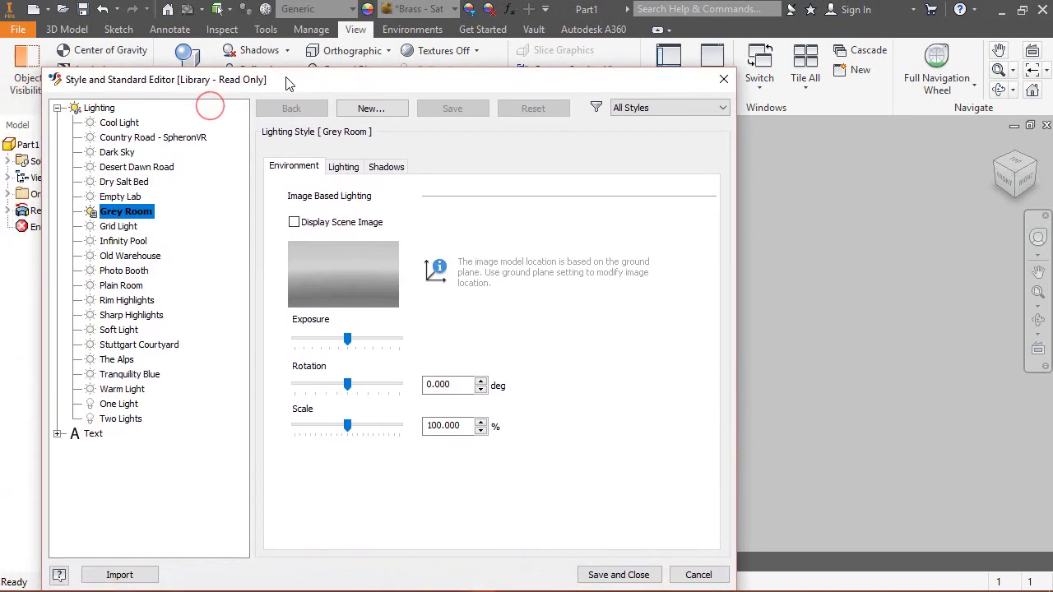
{"action": "left_click", "coordinate": [135, 574]}
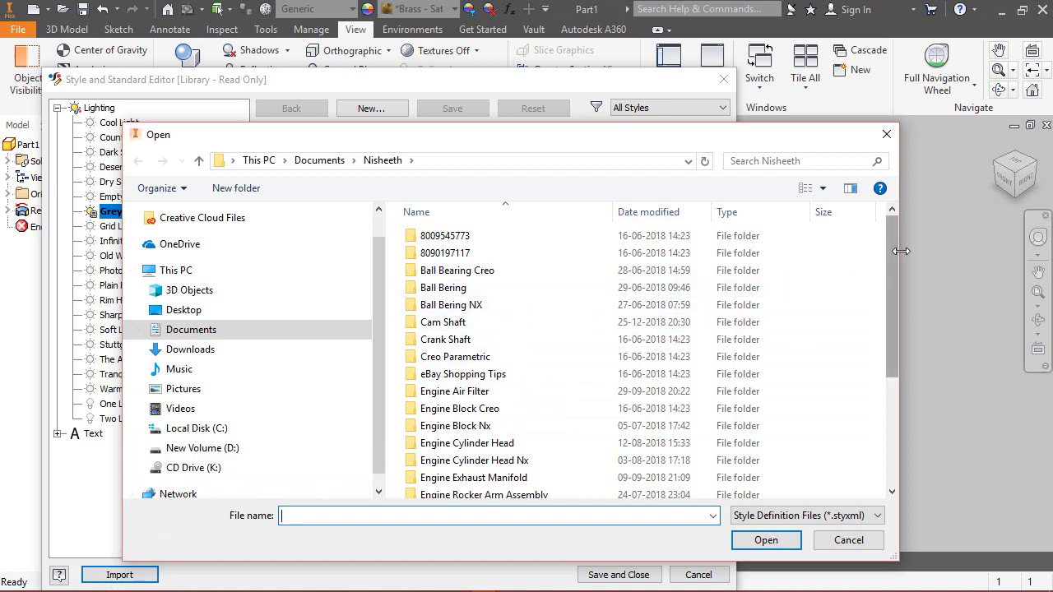
{"action": "left_click_drag", "start_coordinate": [894, 270], "coordinate": [894, 374]}
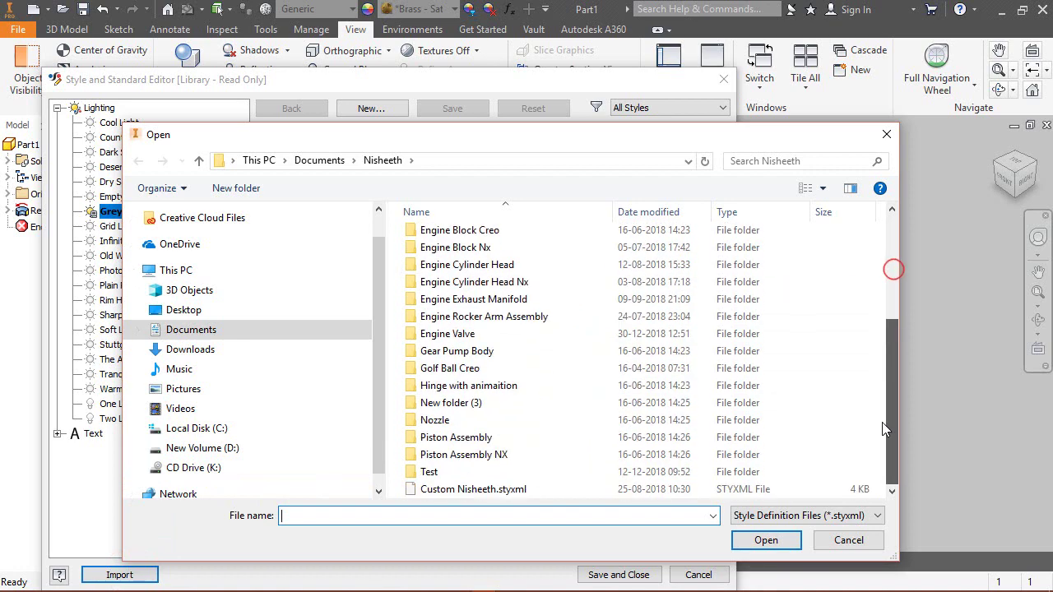
{"action": "left_click", "coordinate": [498, 492]}
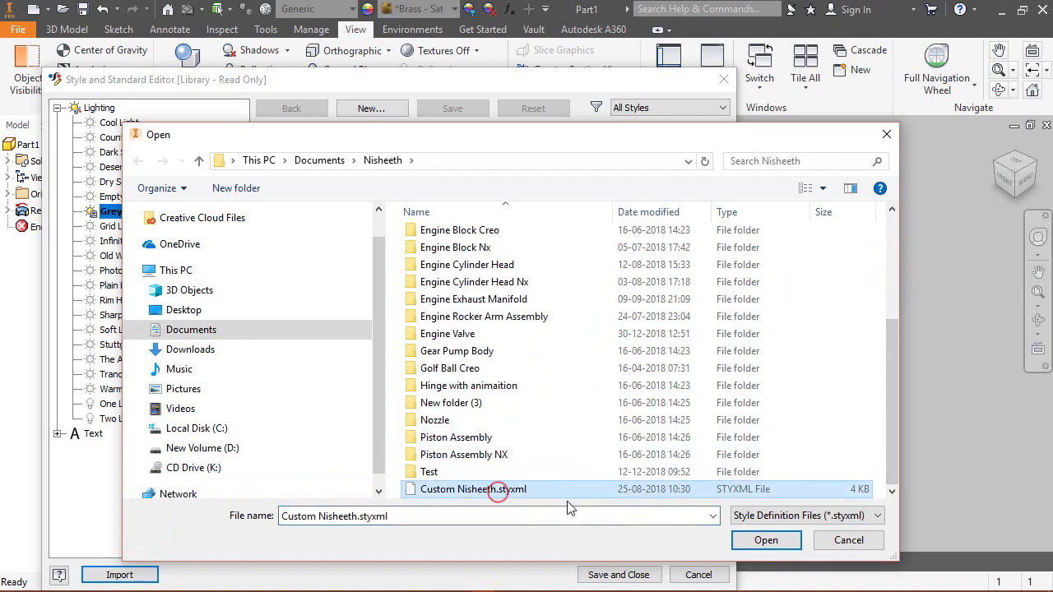
{"action": "left_click", "coordinate": [770, 543]}
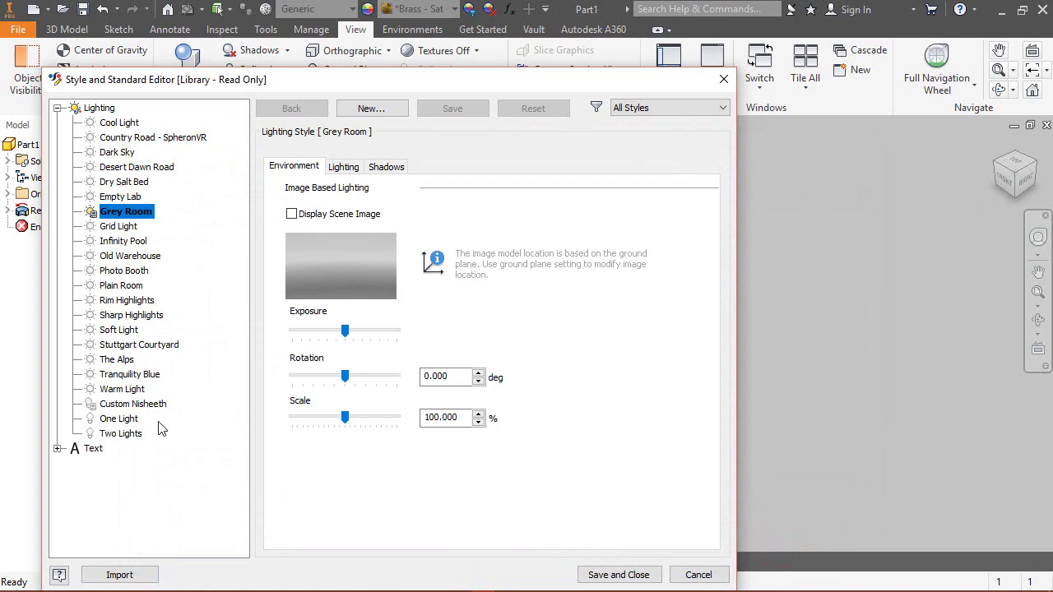
Step: Make the imported custom lighting style the active one in place of Grey Room
{"action": "left_click", "coordinate": [132, 406]}
{"action": "right_click", "coordinate": [148, 403]}
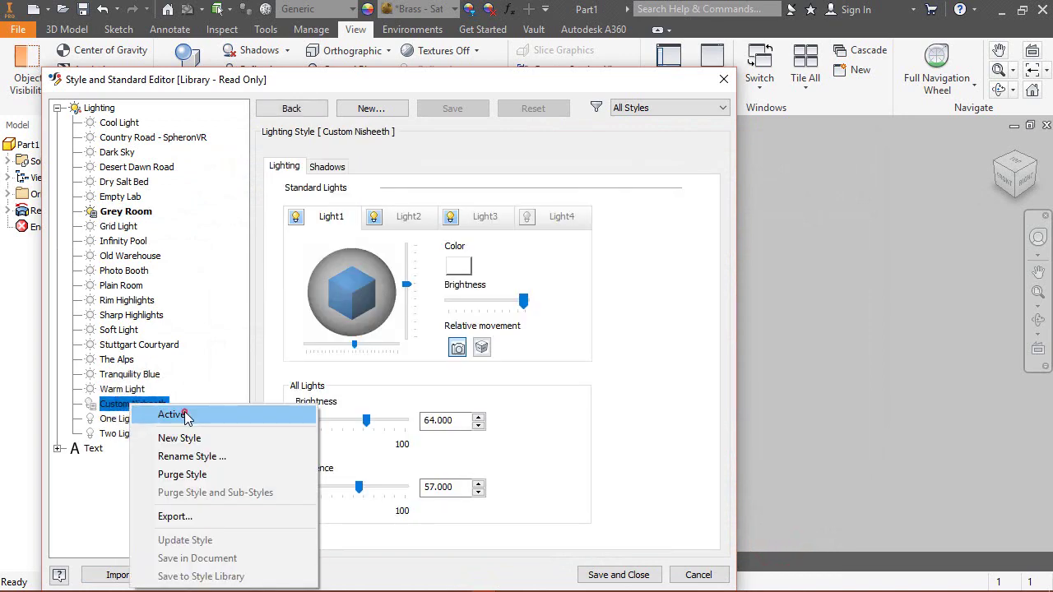
{"action": "left_click", "coordinate": [186, 413]}
Step: Raise the custom lighting style's overall brightness for all lights to 89, save the style and return to the 3D modeling tools
{"action": "left_click_drag", "start_coordinate": [425, 88], "coordinate": [273, 85]}
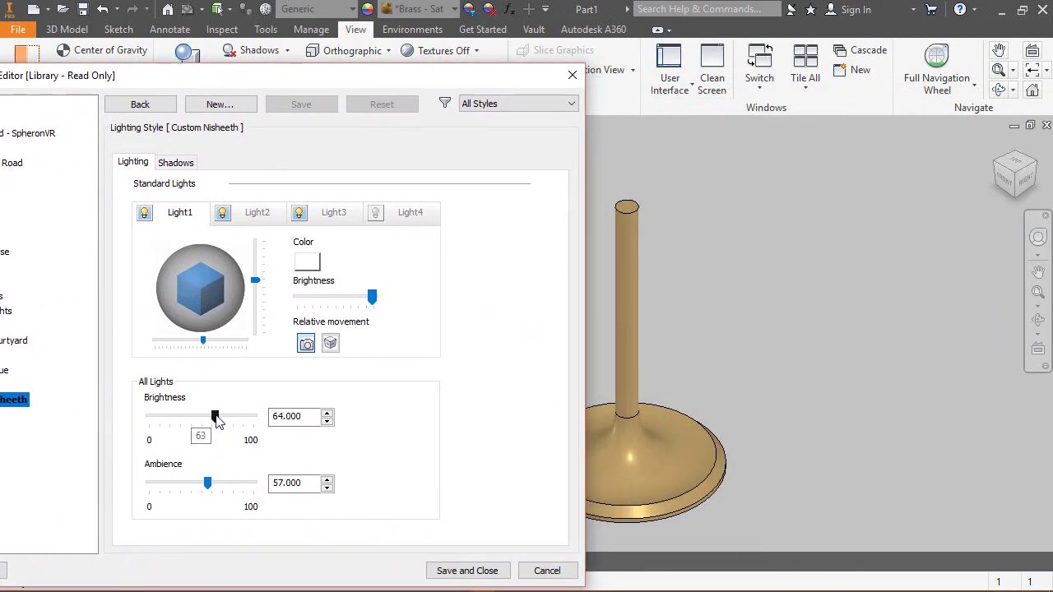
{"action": "left_click_drag", "start_coordinate": [216, 418], "coordinate": [243, 422]}
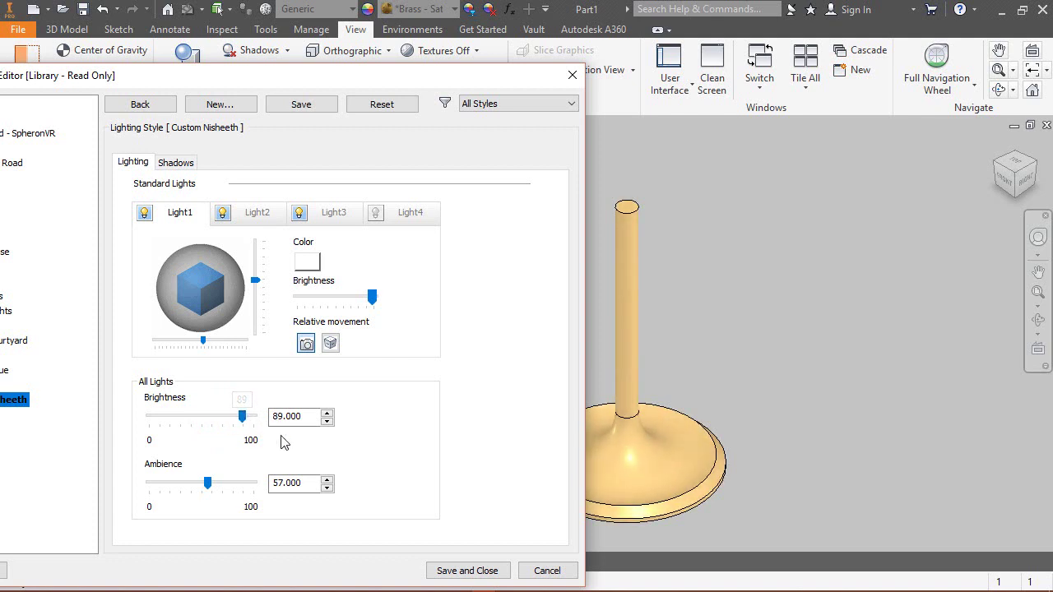
{"action": "left_click", "coordinate": [452, 569]}
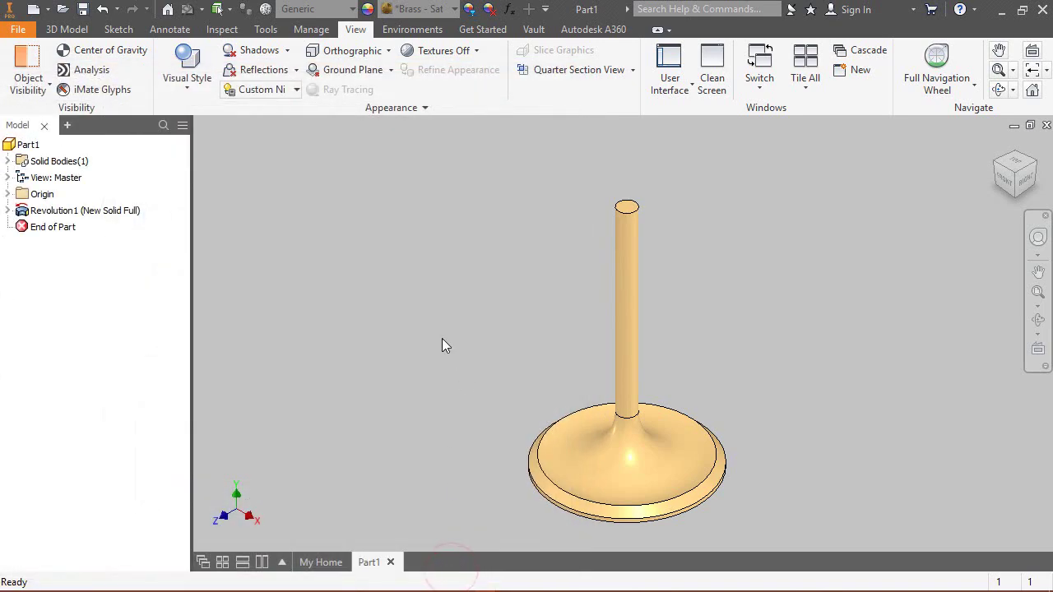
{"action": "left_click", "coordinate": [66, 29]}
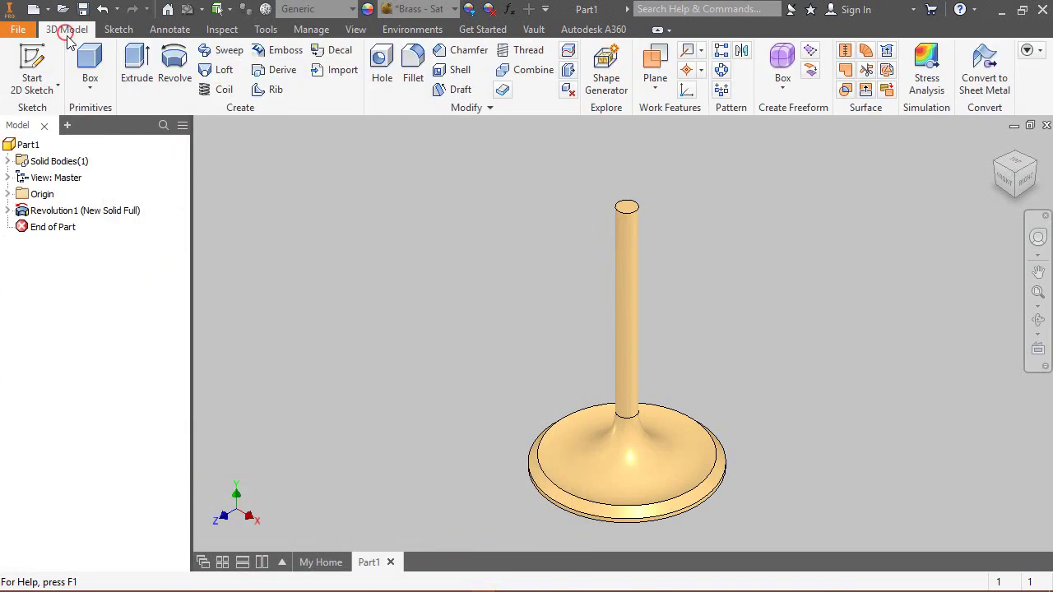